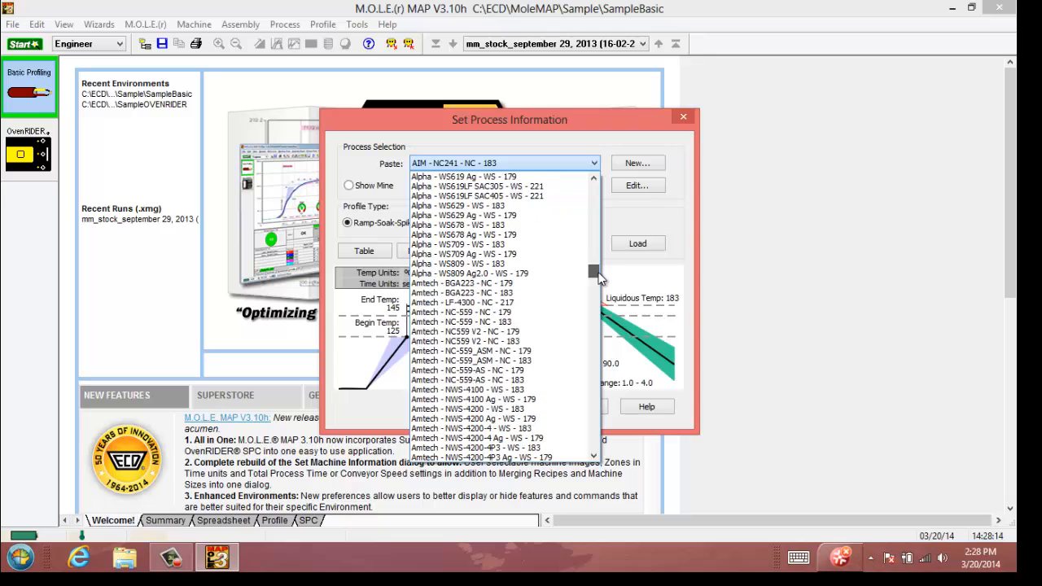
Step: Browse the solder paste list in the Set Process Information dialog and close the dialog with AIM - NC241 - NC - 183 kept
drag(596, 282, 599, 330)
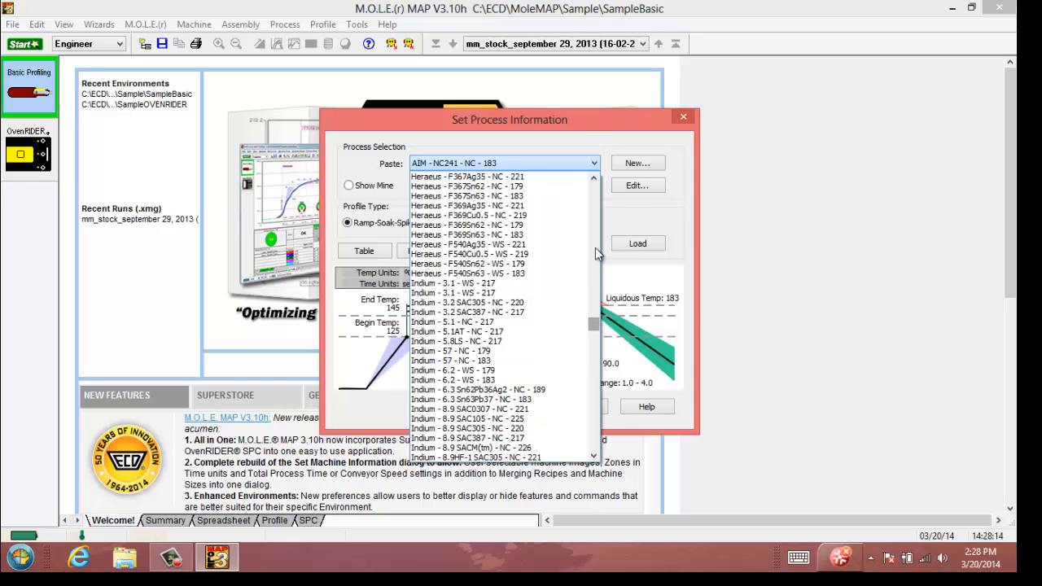
click(585, 123)
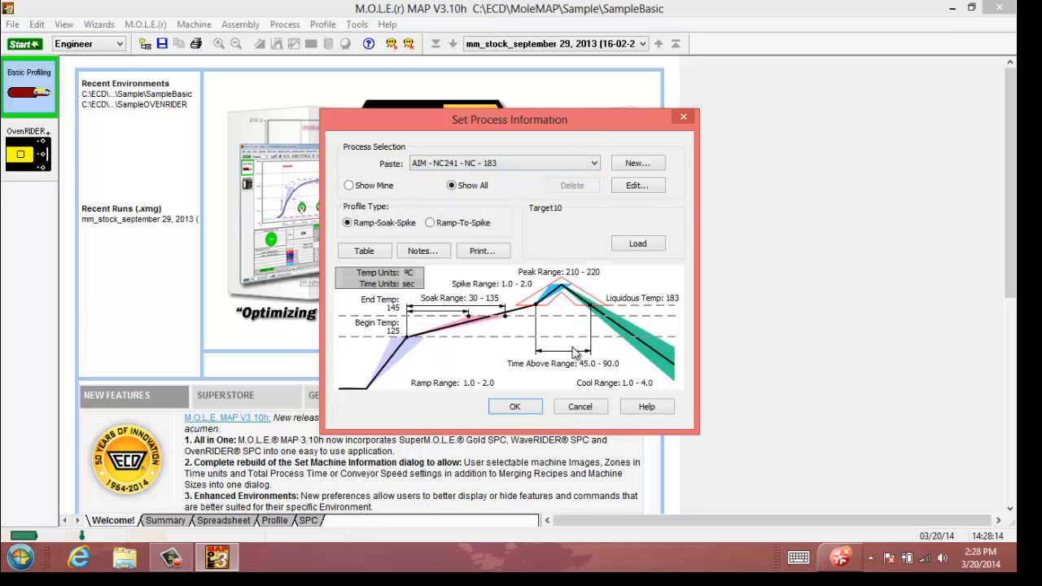
click(516, 407)
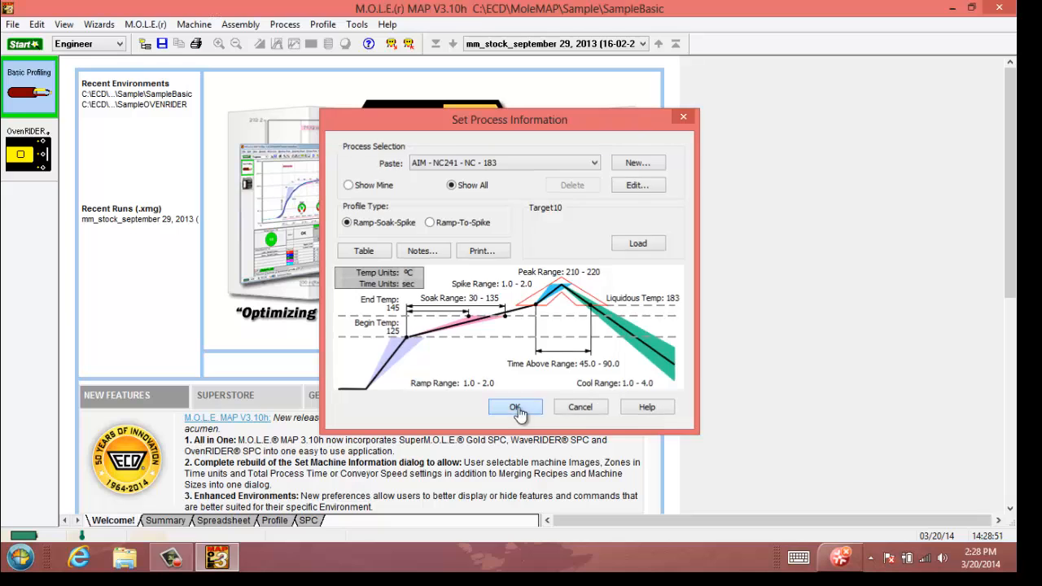
click(951, 8)
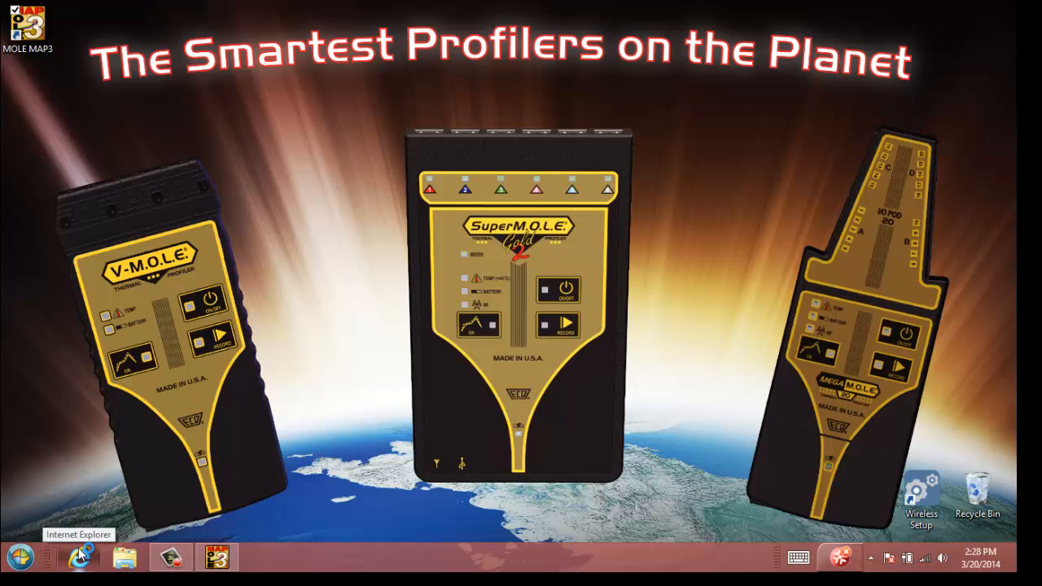
click(79, 556)
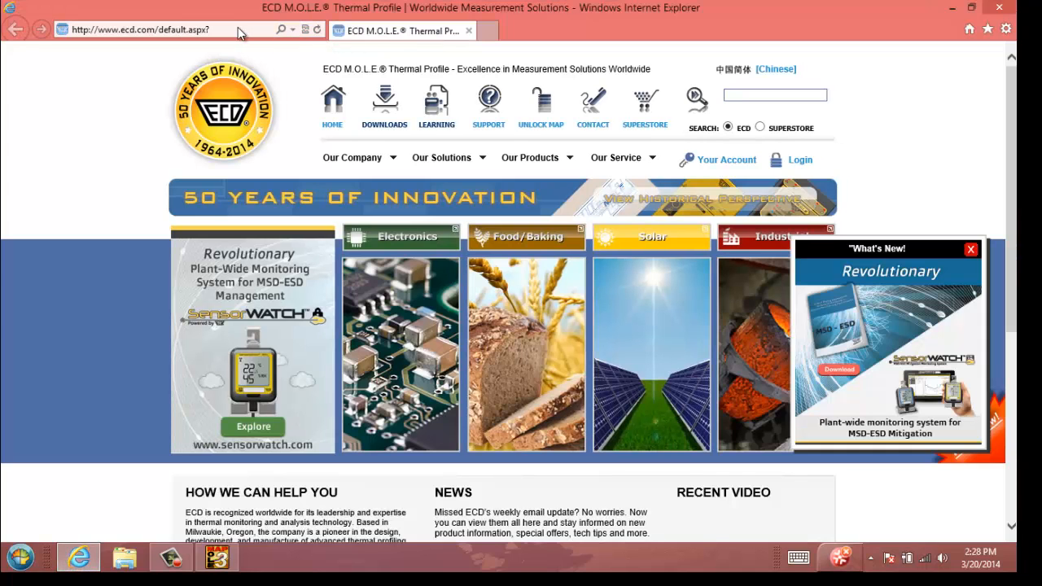
click(234, 30)
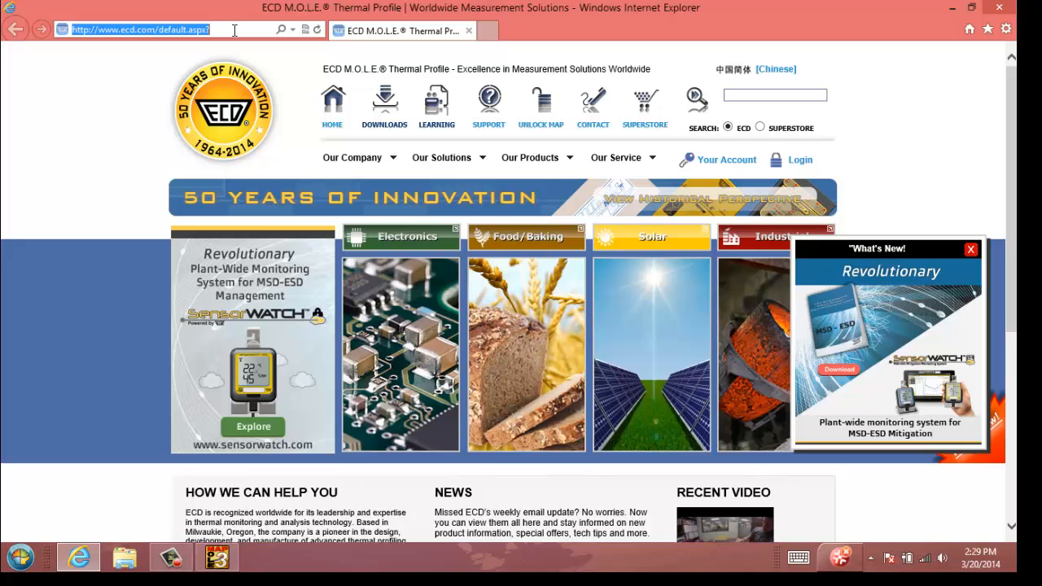
text(www)
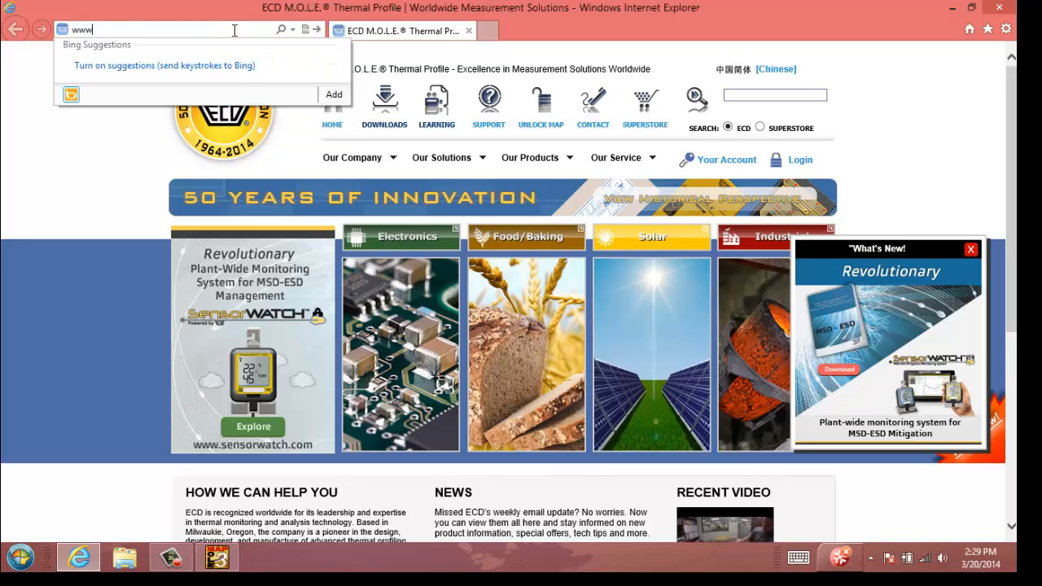
text(.ecd.com)
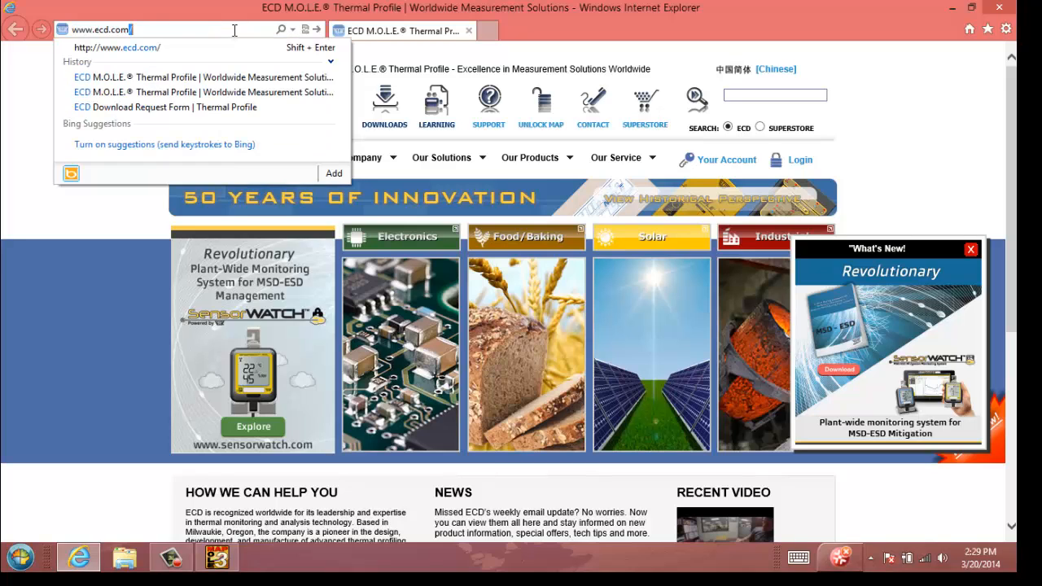
key(Return)
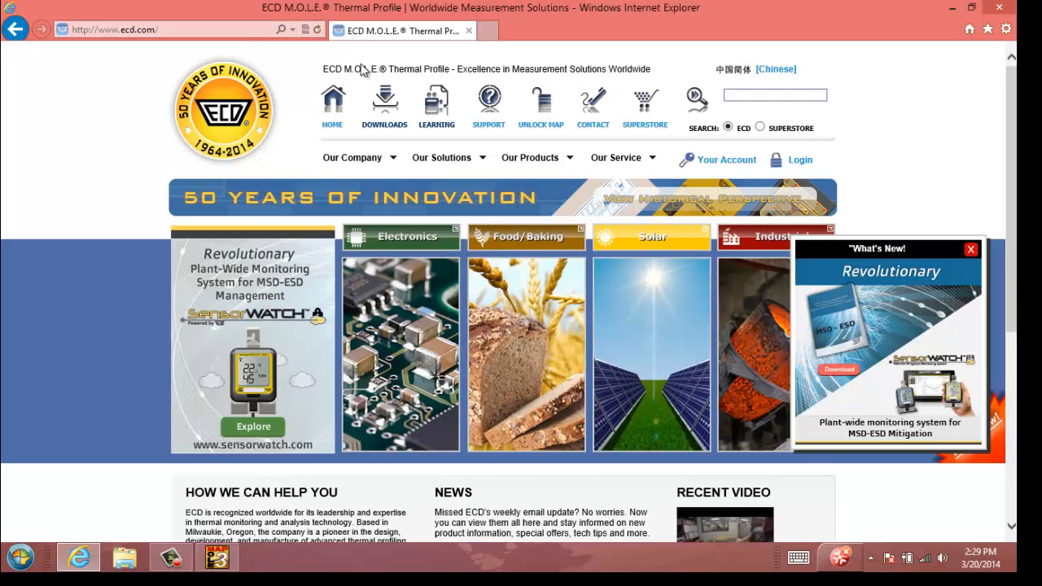
click(386, 110)
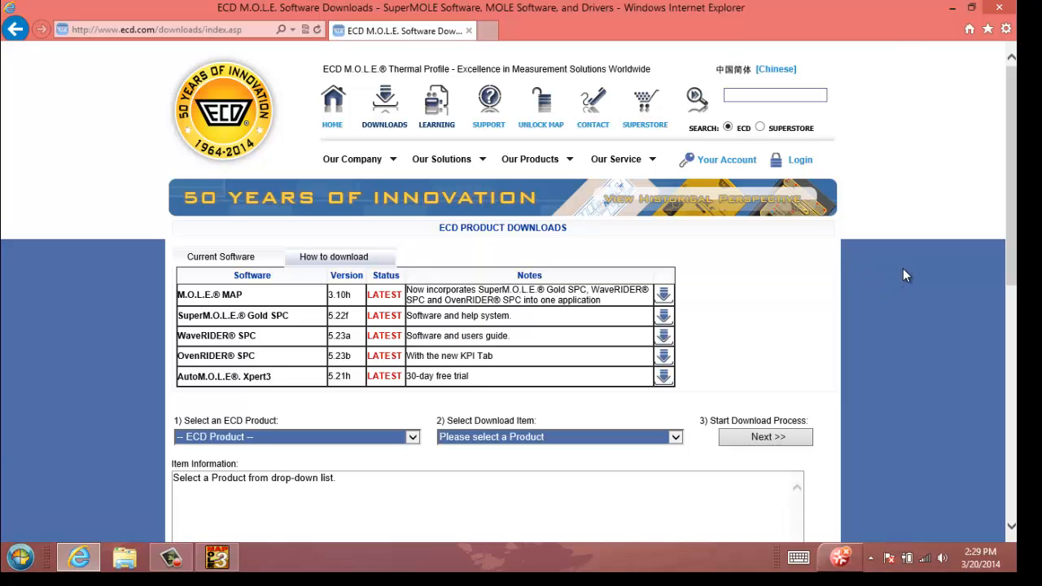
Step: Choose M.O.L.E. MAP Software as the product and ECD Paste Database [paste1.psp] as the item, and start the download process
scroll(902, 268, down, 2)
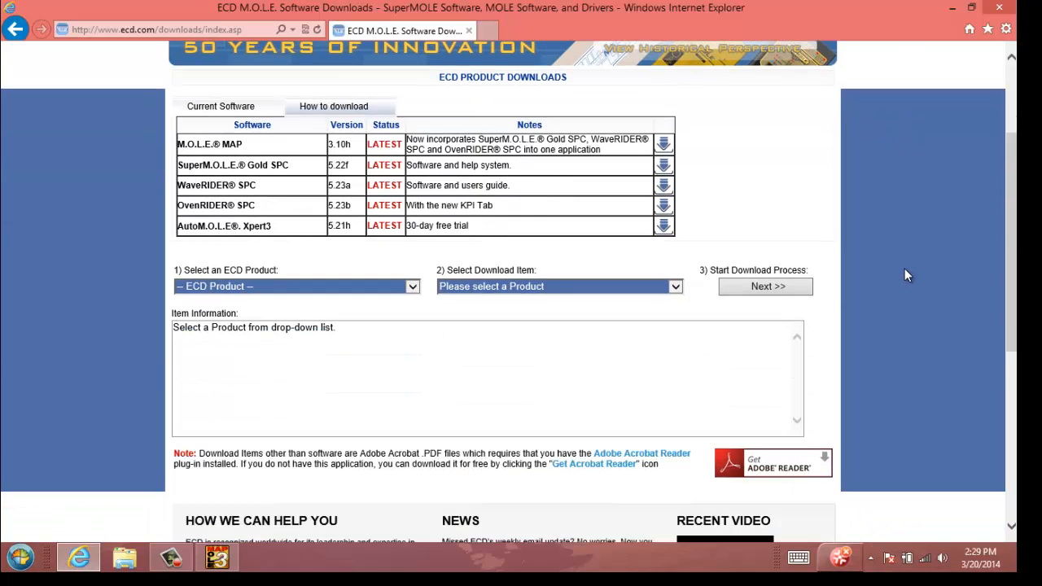
click(413, 288)
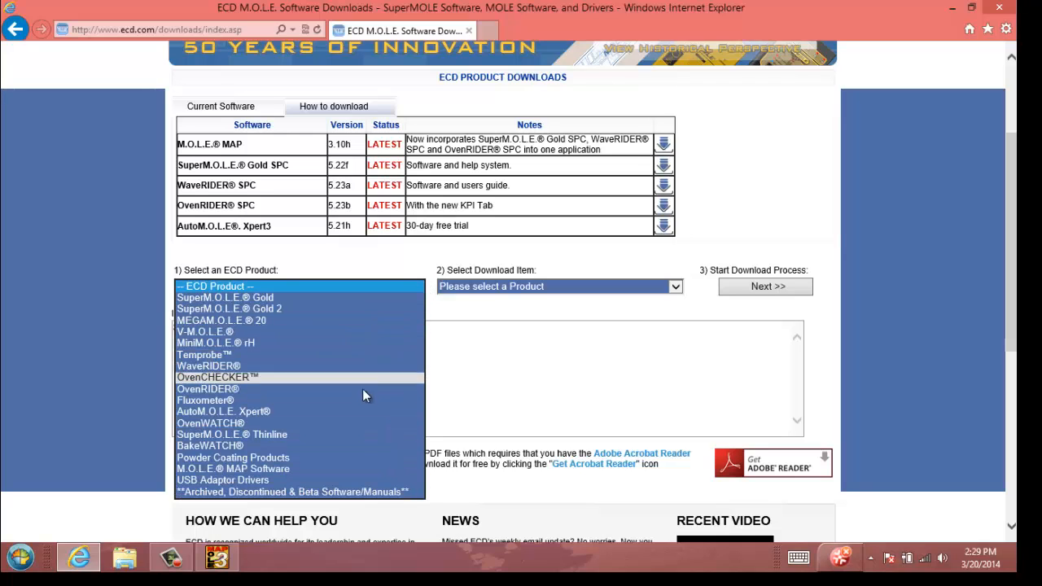
click(355, 470)
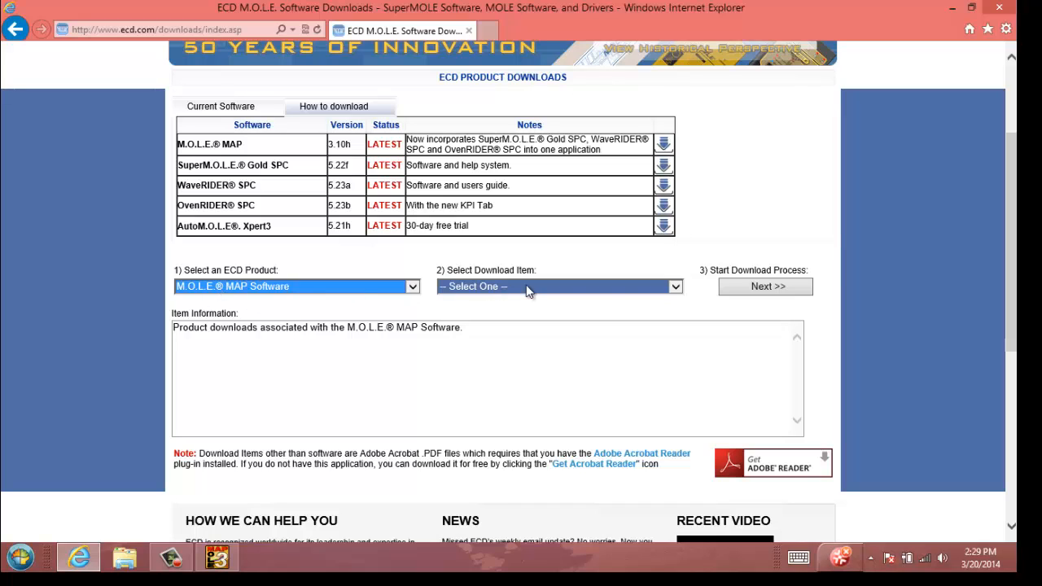
click(675, 286)
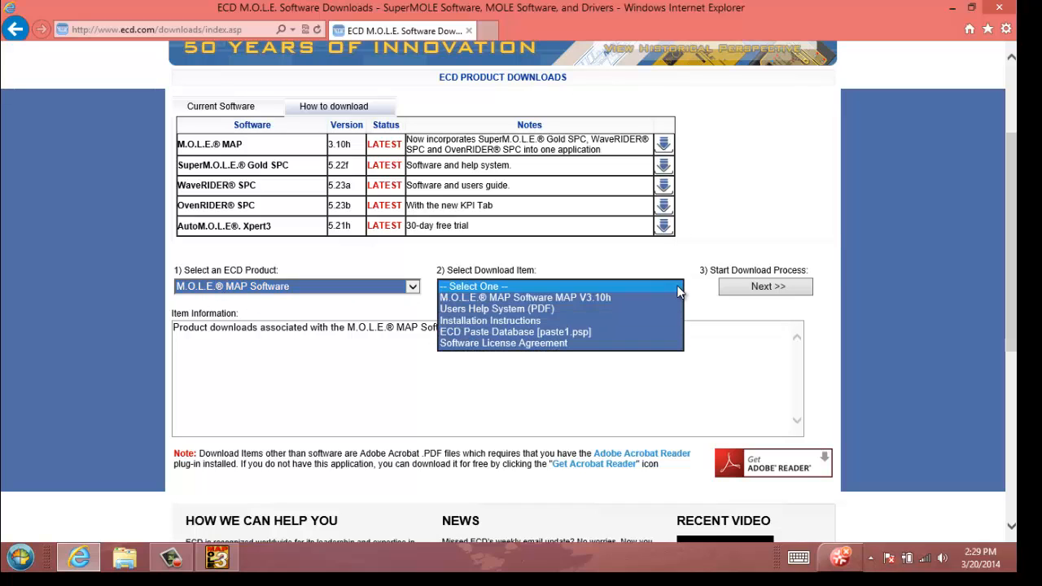
click(651, 334)
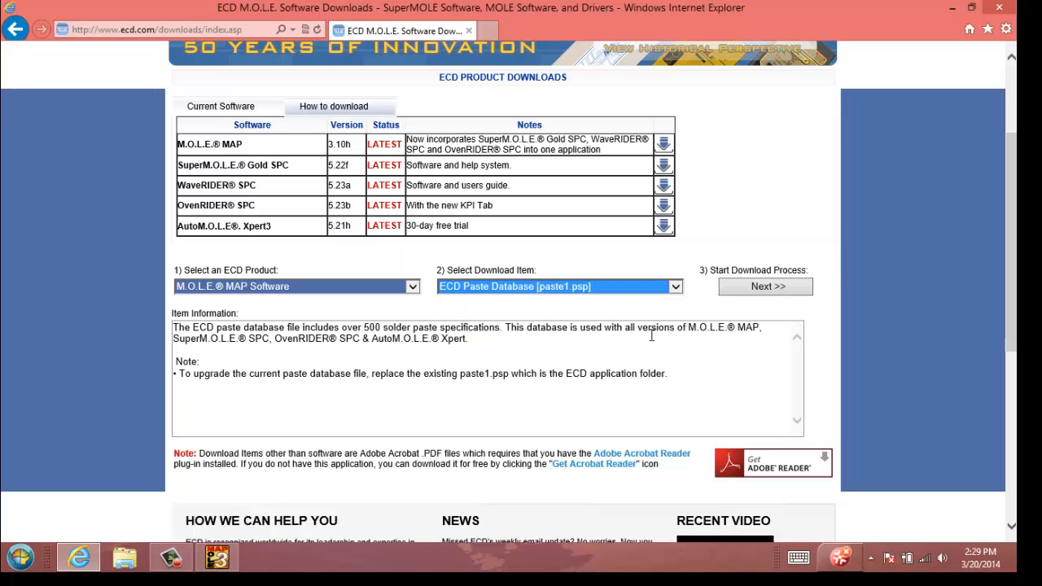
click(757, 290)
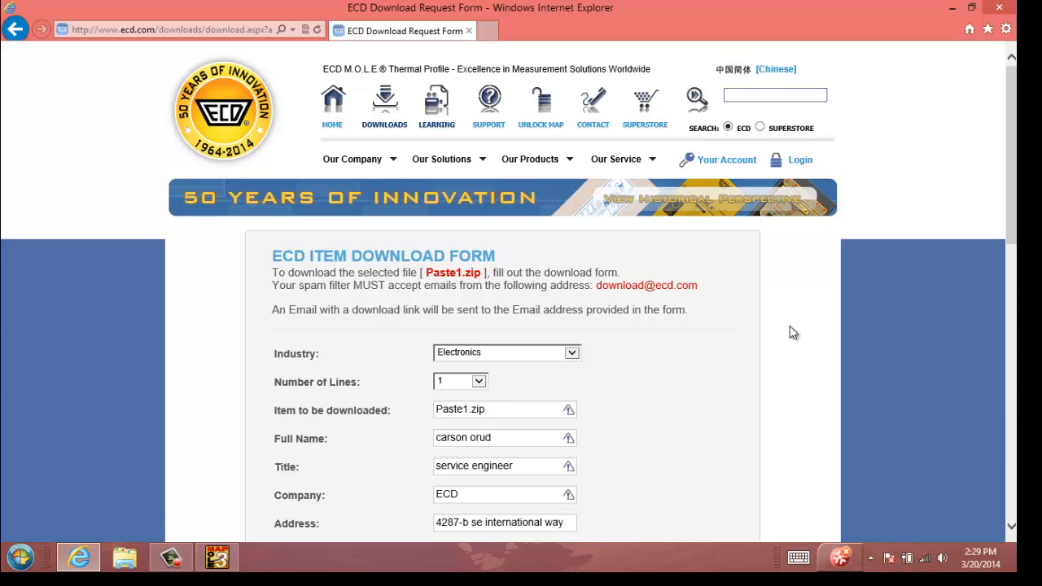
Step: Answer the download form's security question with 18, accept the licence agreement and submit the form
scroll(788, 325, down, 5)
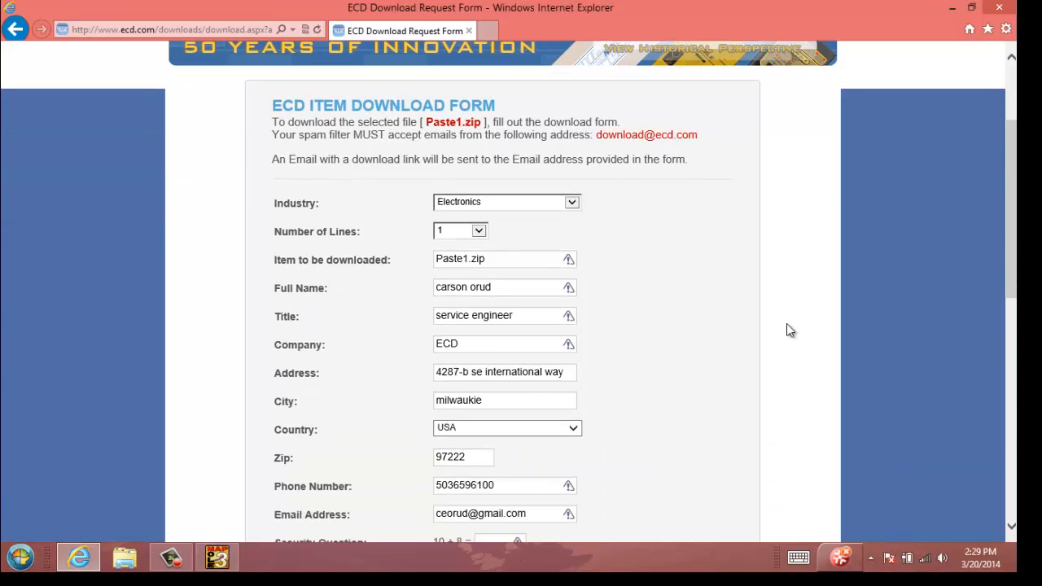
scroll(786, 326, down, 2)
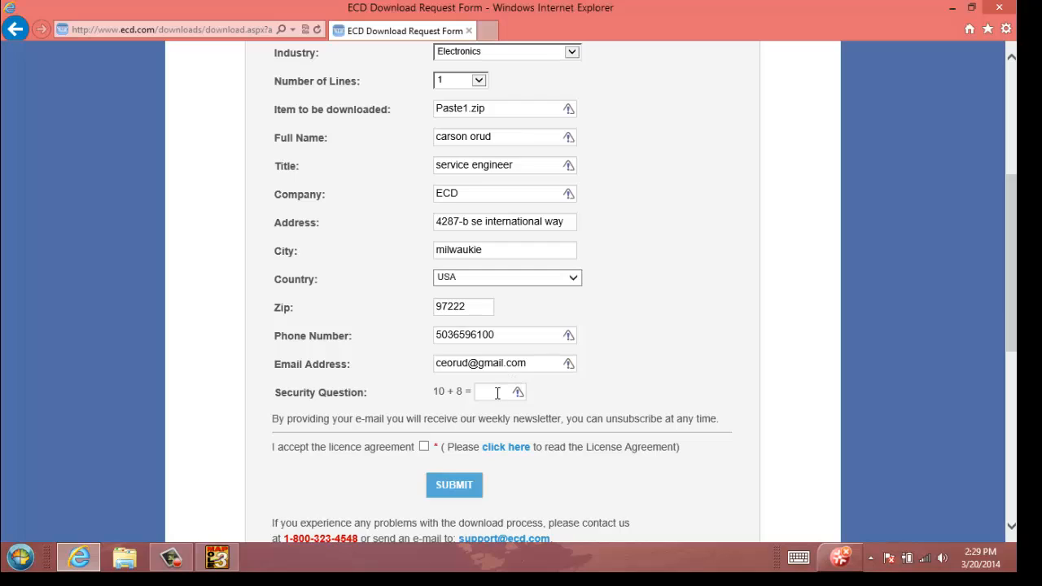
click(424, 448)
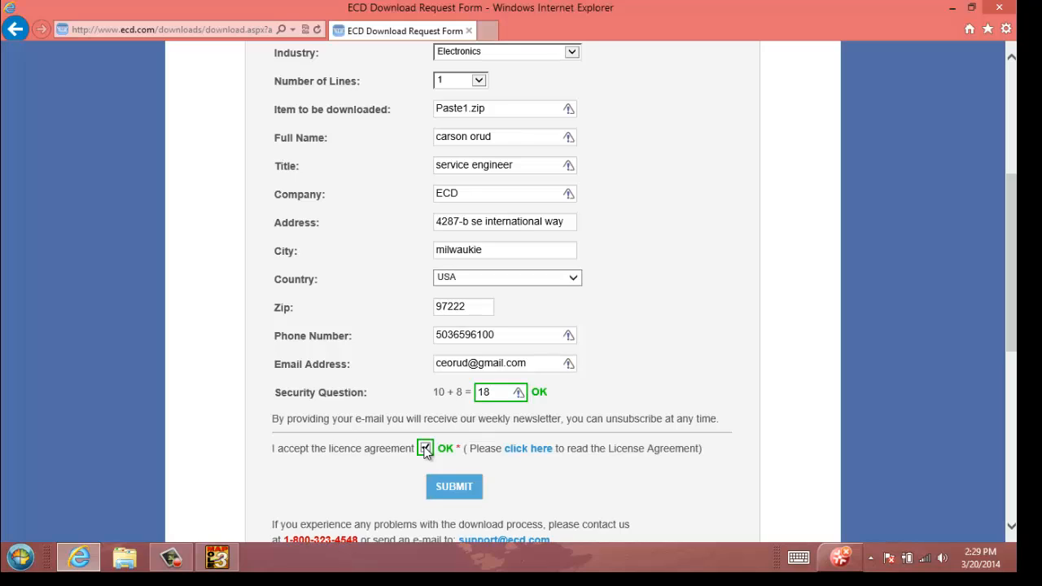
click(462, 485)
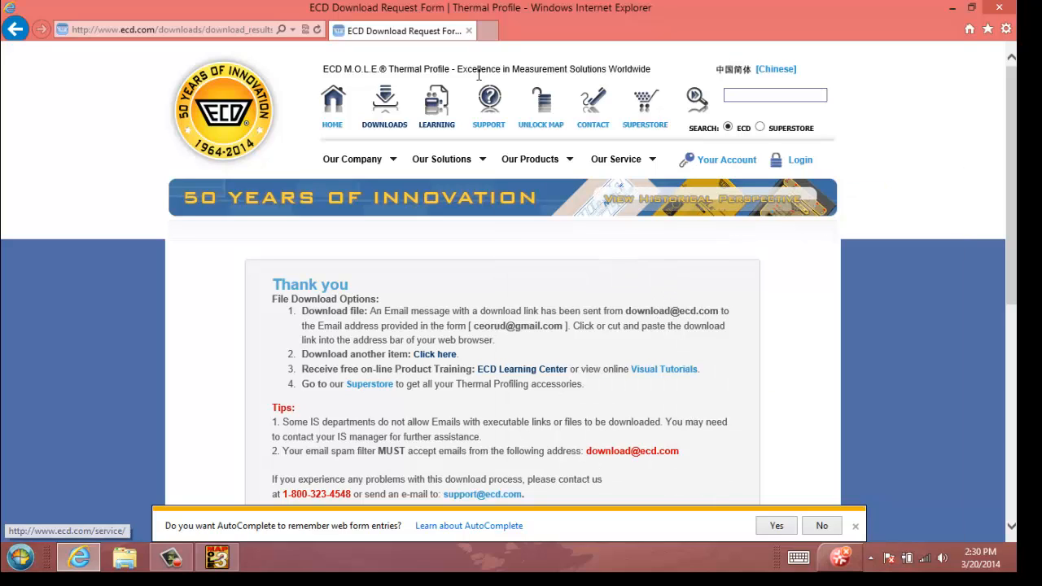
Step: Open the Gmail sign-in page in a new browser tab
click(491, 30)
text(gmail.com/)
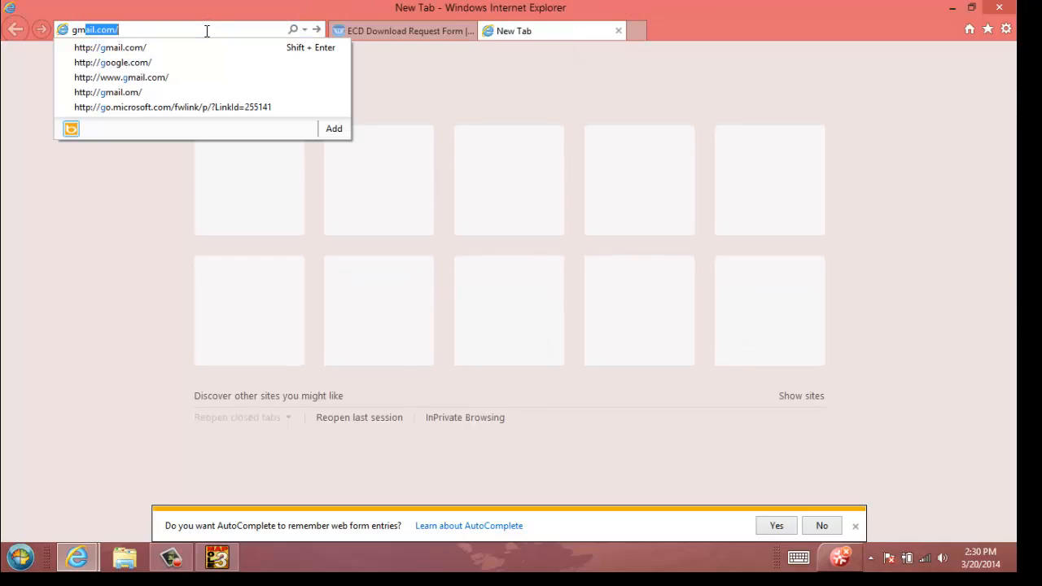
key(Return)
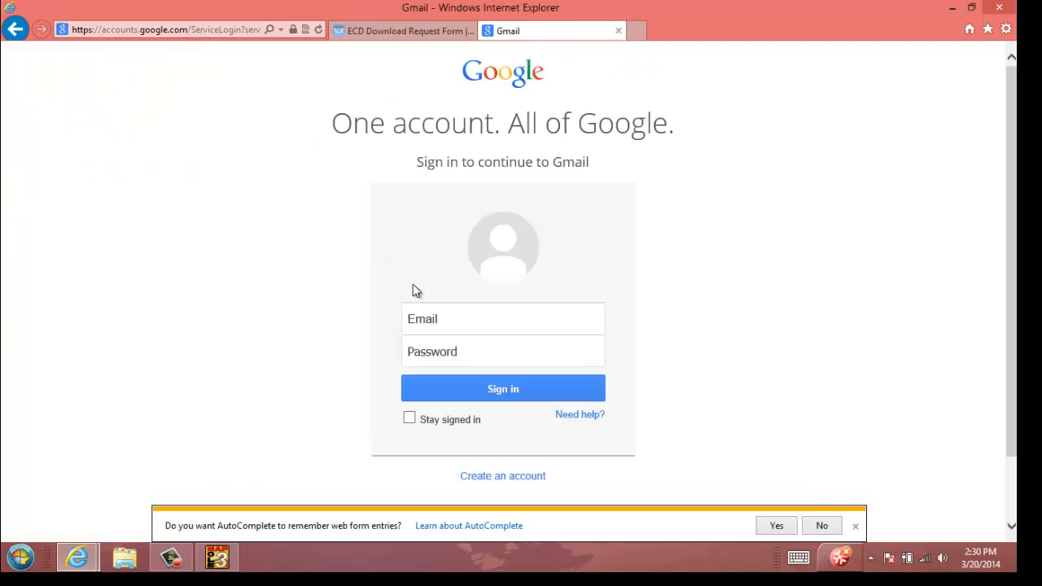
Step: Sign in to Gmail with the account's user name and password
click(442, 311)
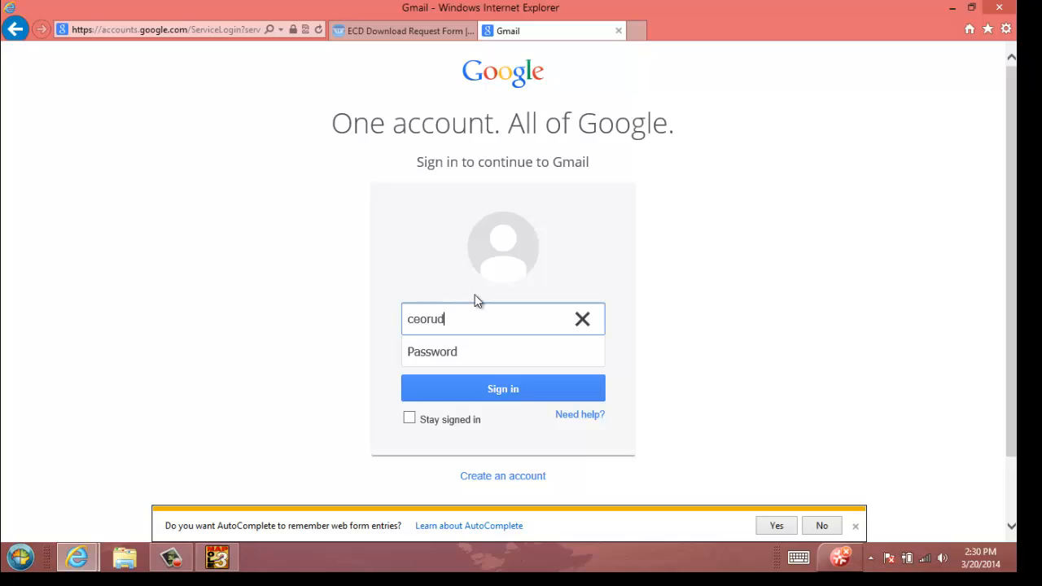
key(Tab)
text(•)
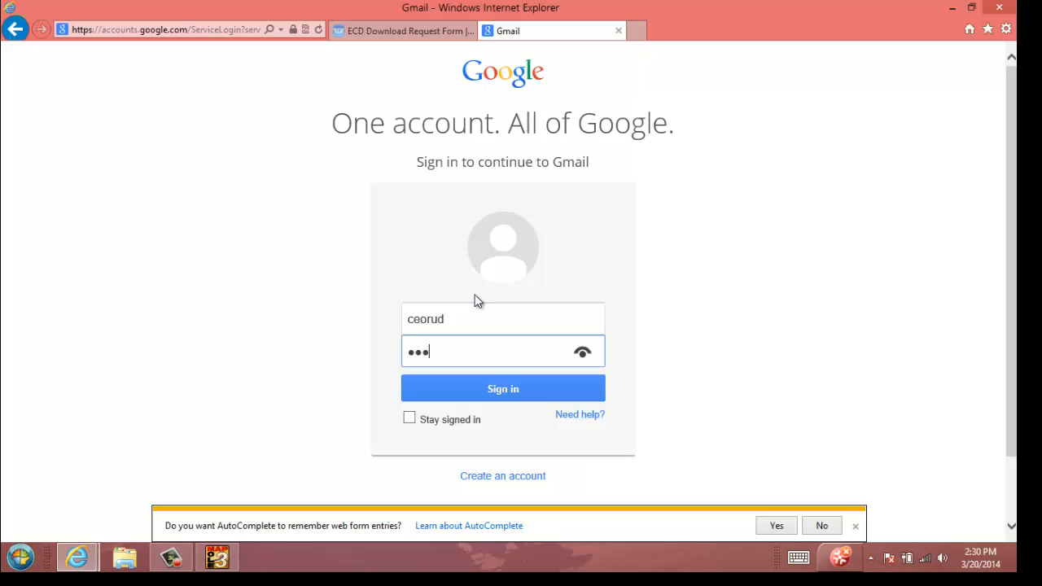
text(••••••••)
key(Return)
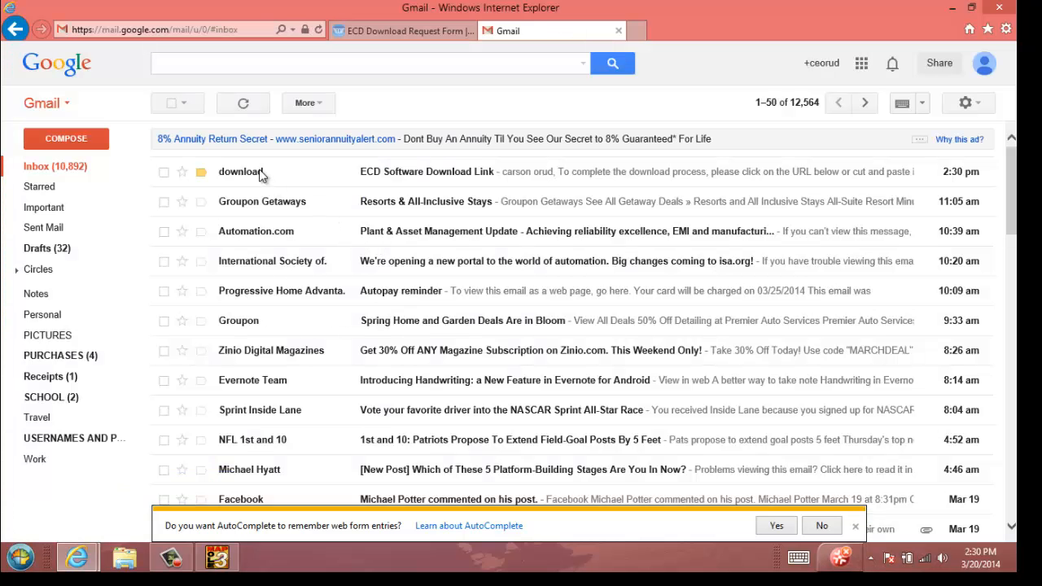
Step: Open the ECD Software Download Link email, follow its download link and save Paste1.zip to the Desktop
click(333, 180)
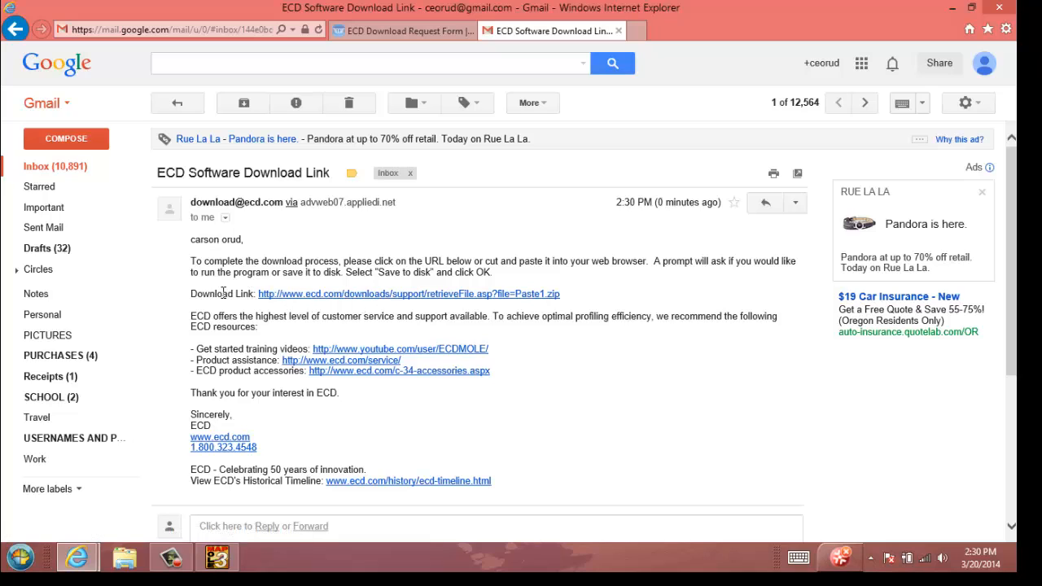
click(343, 300)
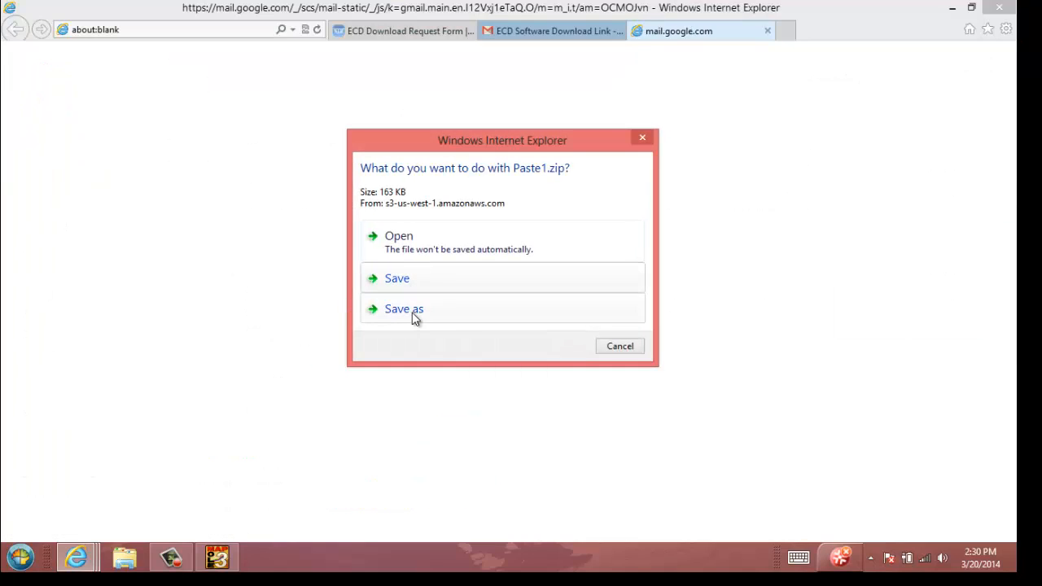
click(418, 312)
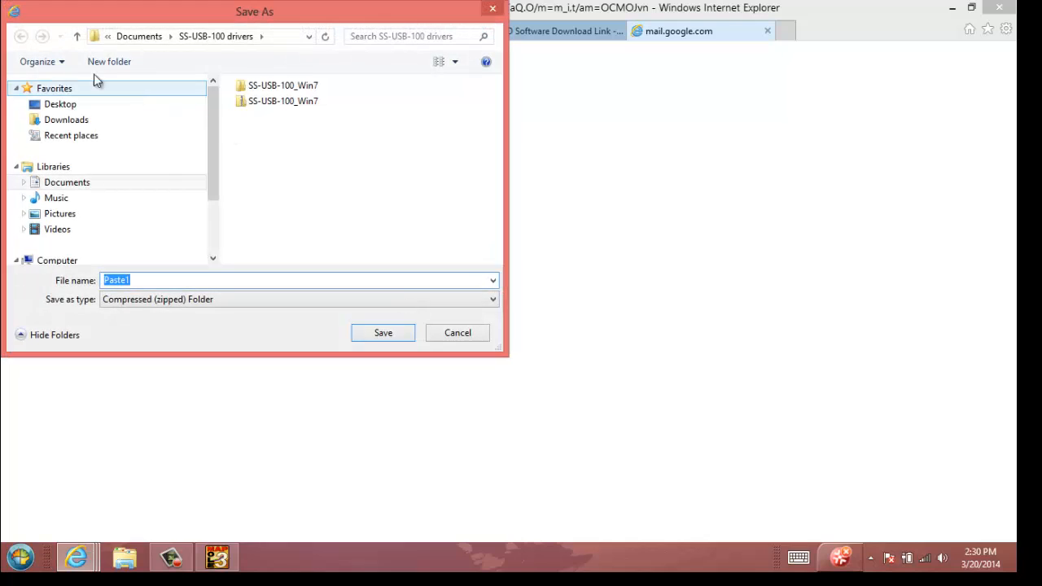
click(60, 105)
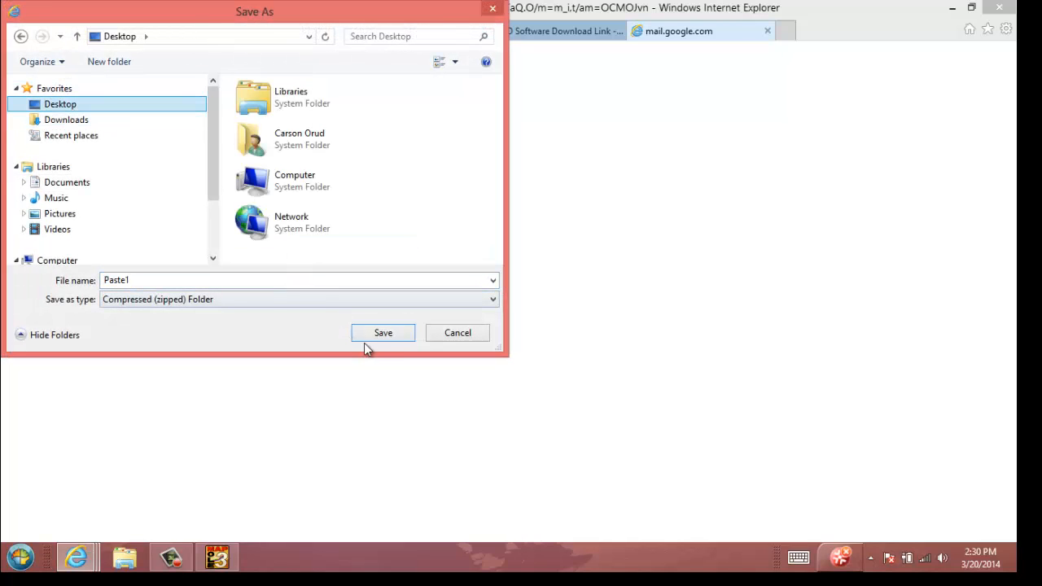
click(384, 338)
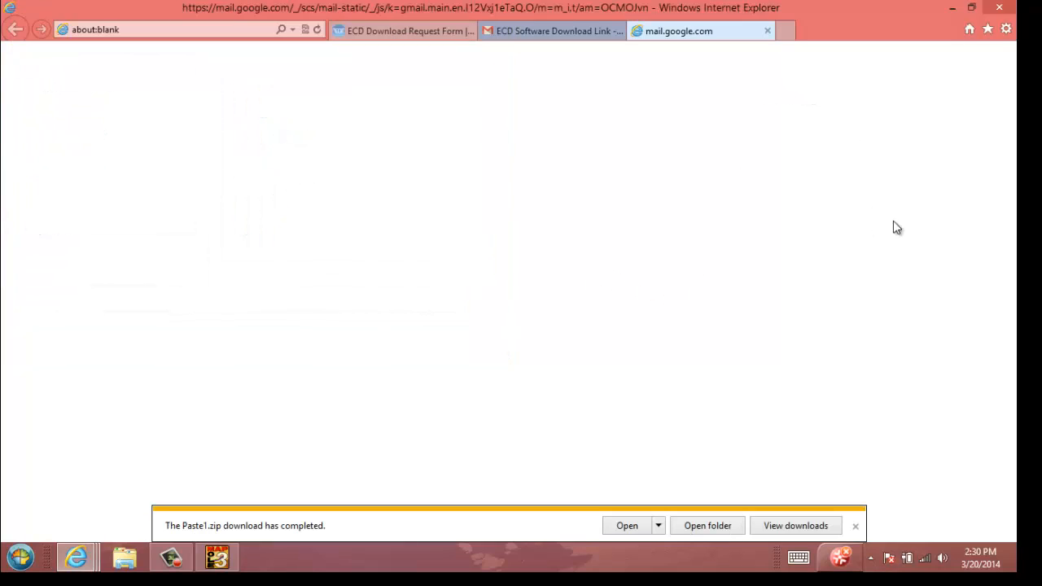
Step: Minimize the browser and extract the Paste1 zip archive into a Paste1 folder on the Desktop
click(952, 8)
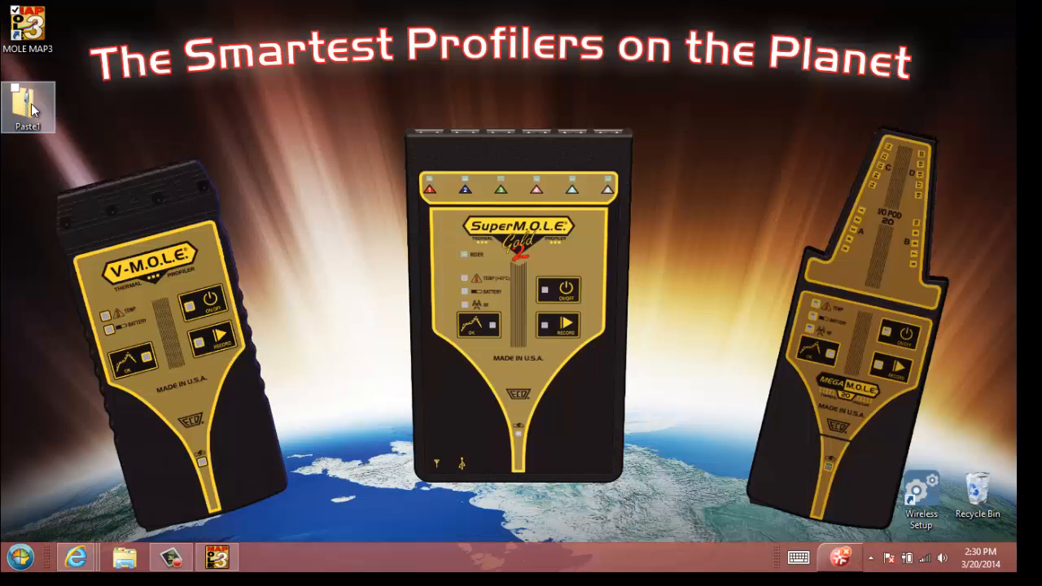
right_click(32, 110)
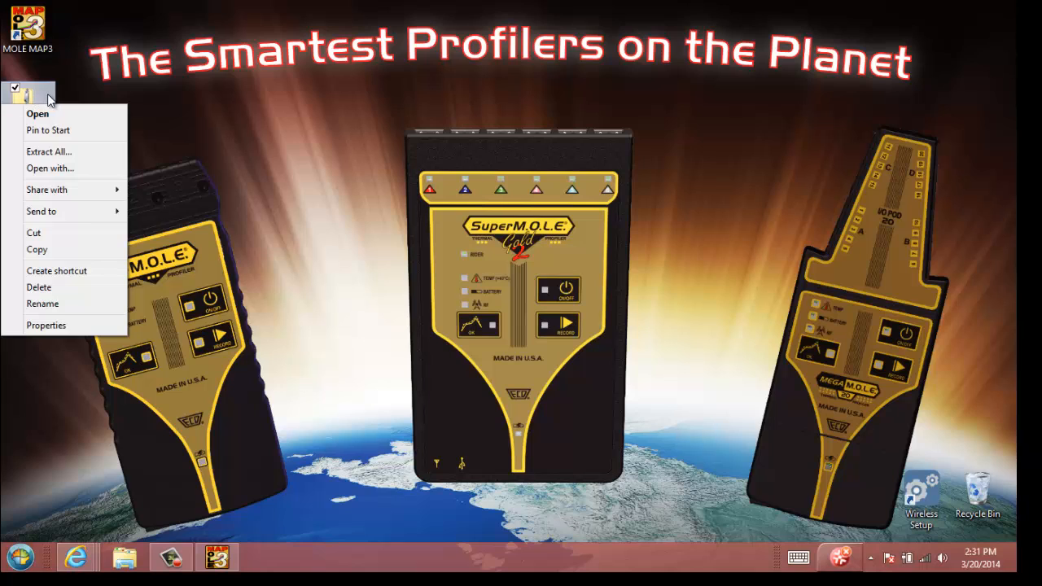
click(92, 88)
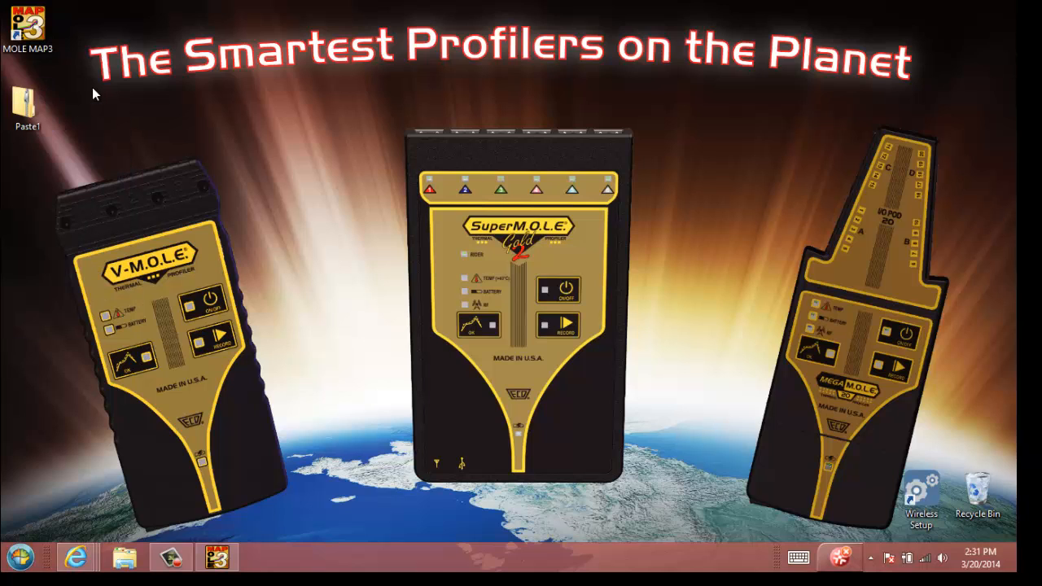
right_click(34, 109)
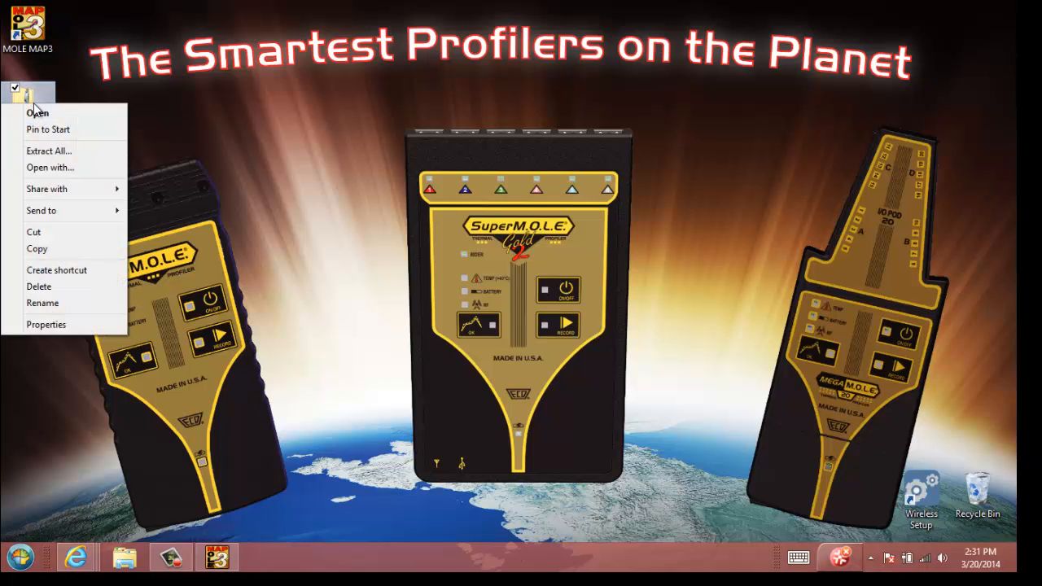
click(46, 152)
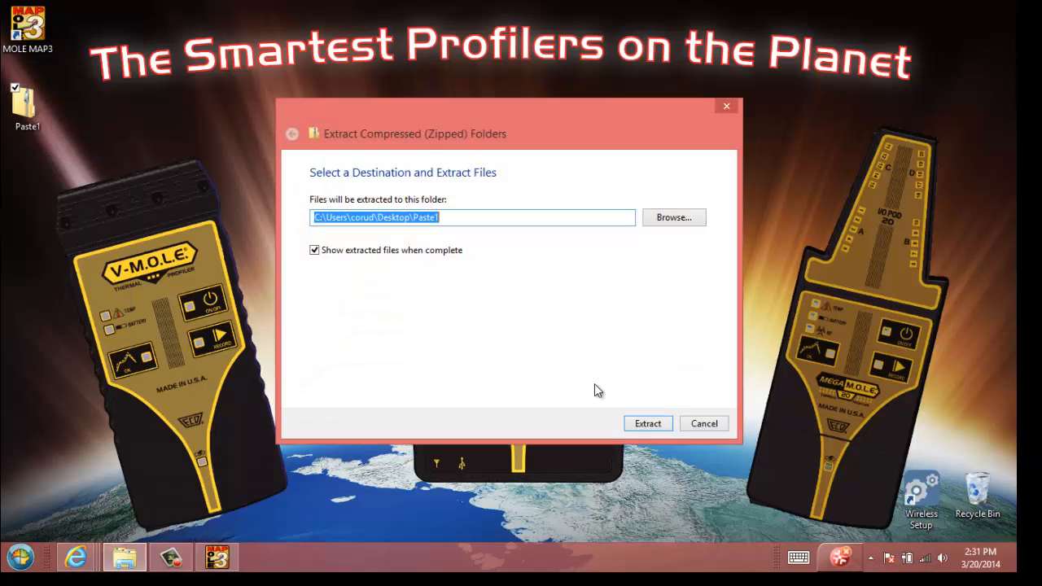
click(649, 423)
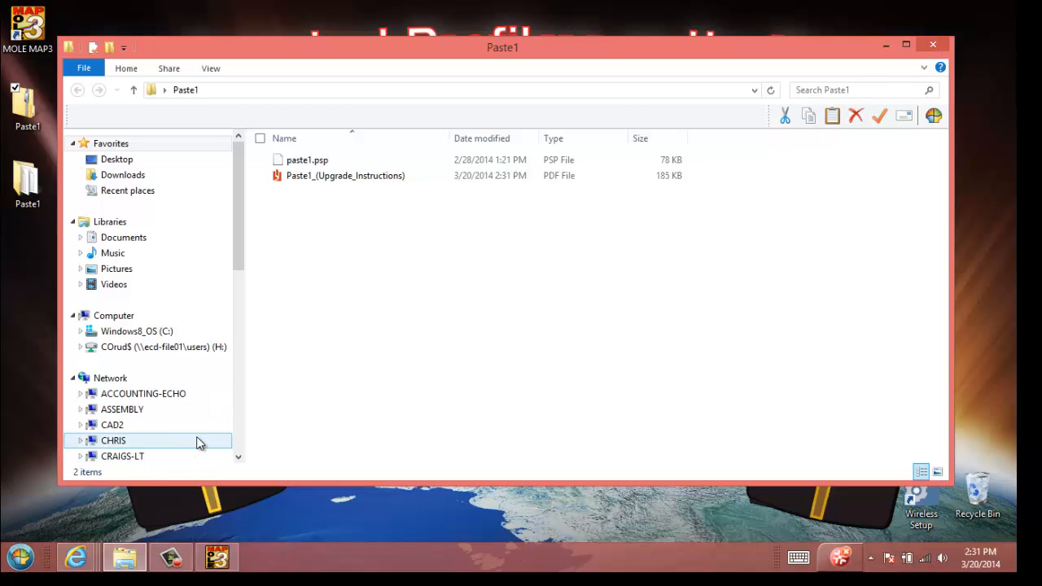
Step: Close M.O.L.E. MAP and open a second File Explorer window offset from the Paste1 window
click(218, 558)
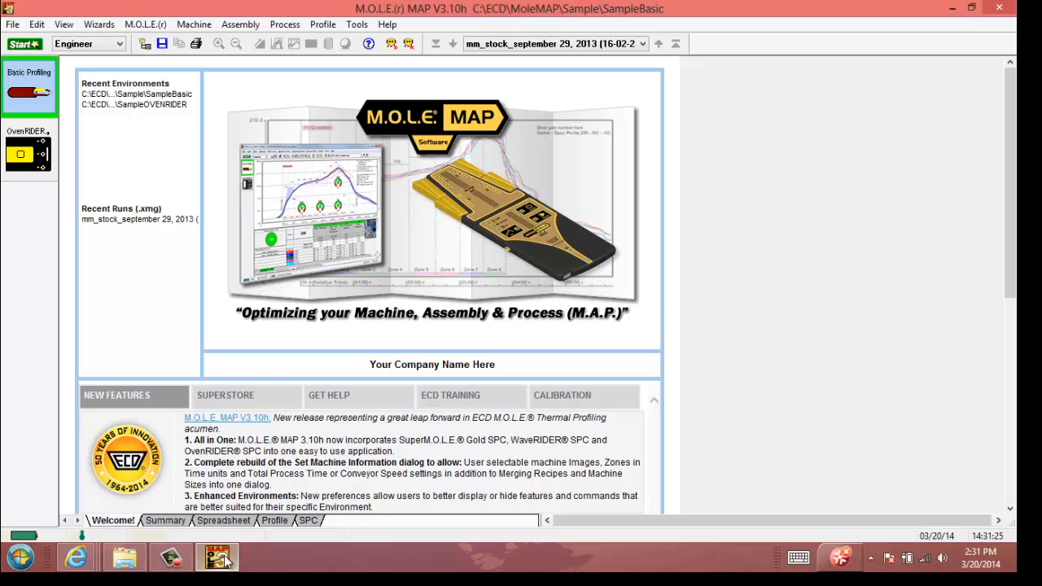
click(1001, 10)
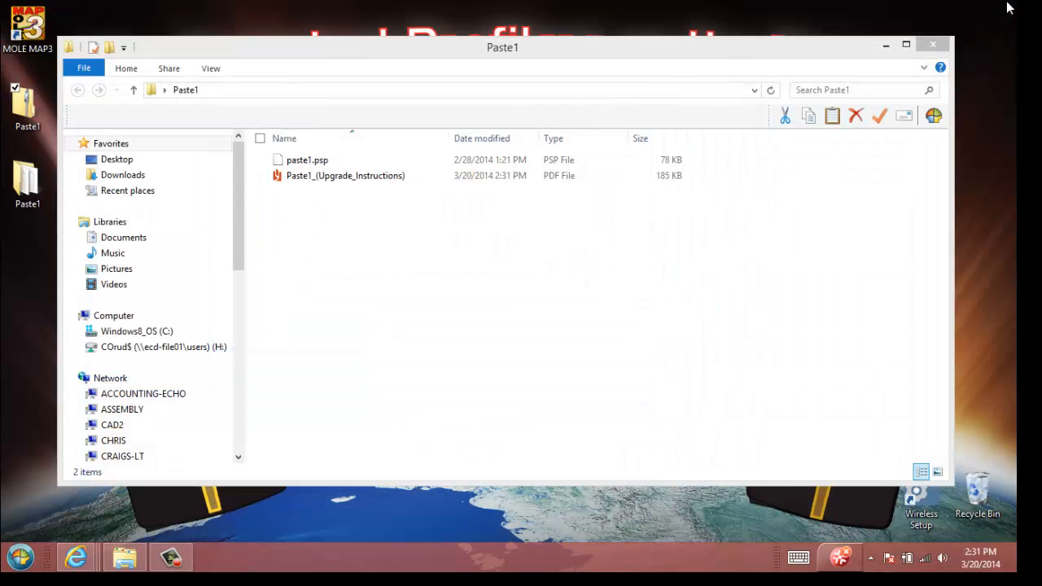
right_click(122, 560)
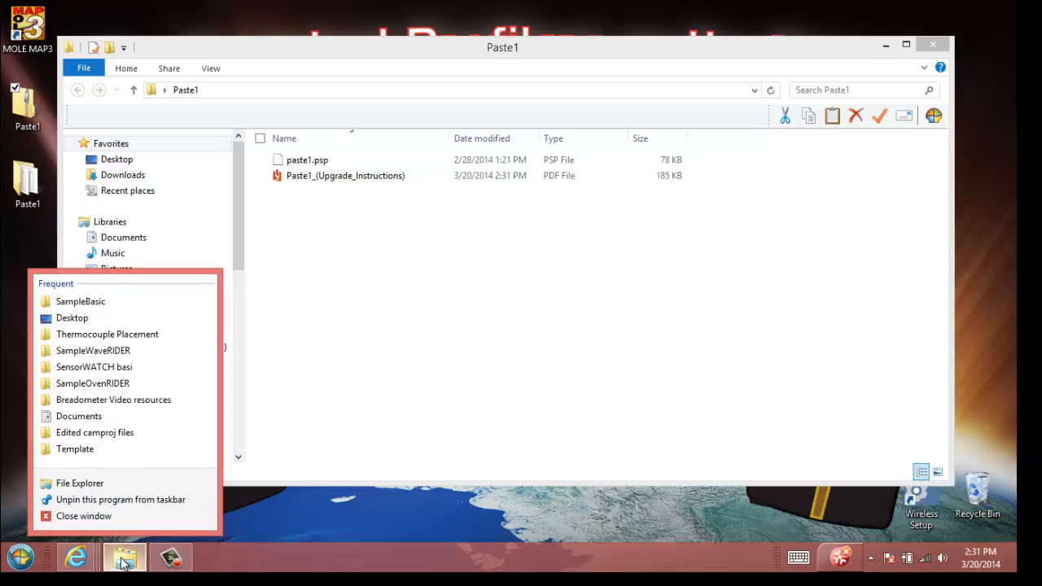
click(103, 484)
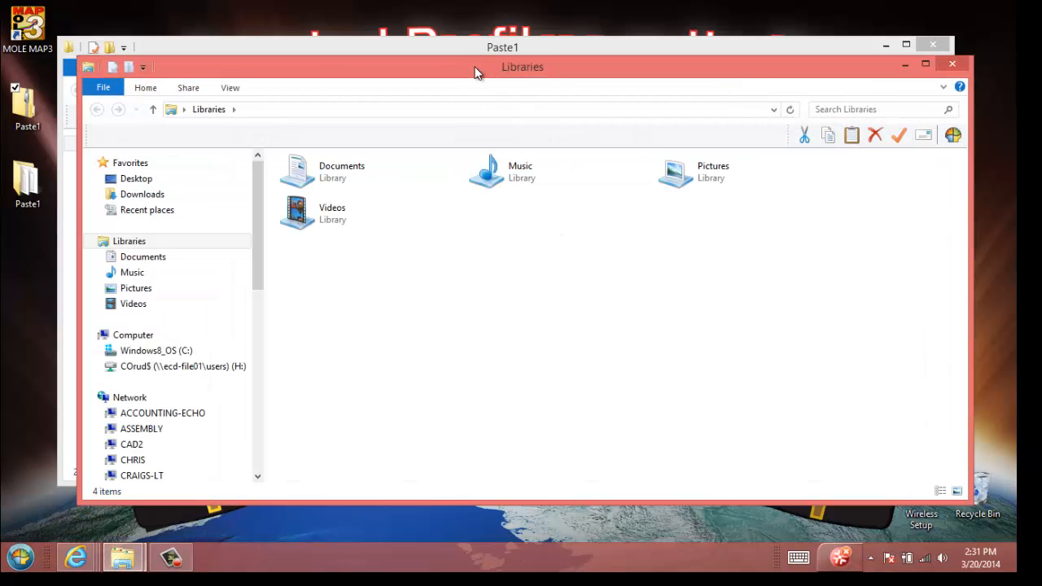
drag(476, 73, 527, 98)
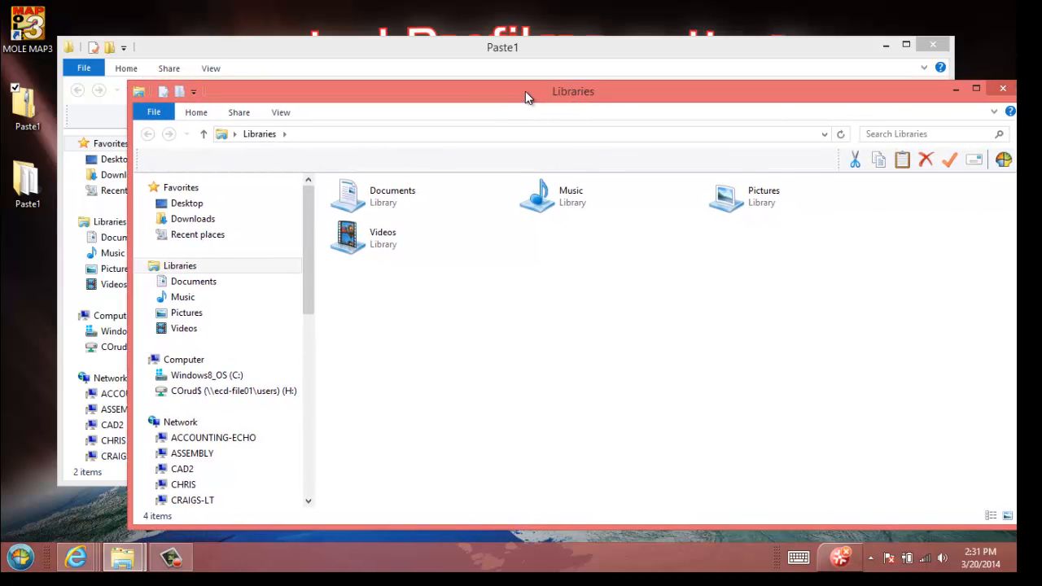
Step: Browse the new File Explorer window to C:\ECD\MOLEMAP\Sample\SampleBasic\Process
click(228, 375)
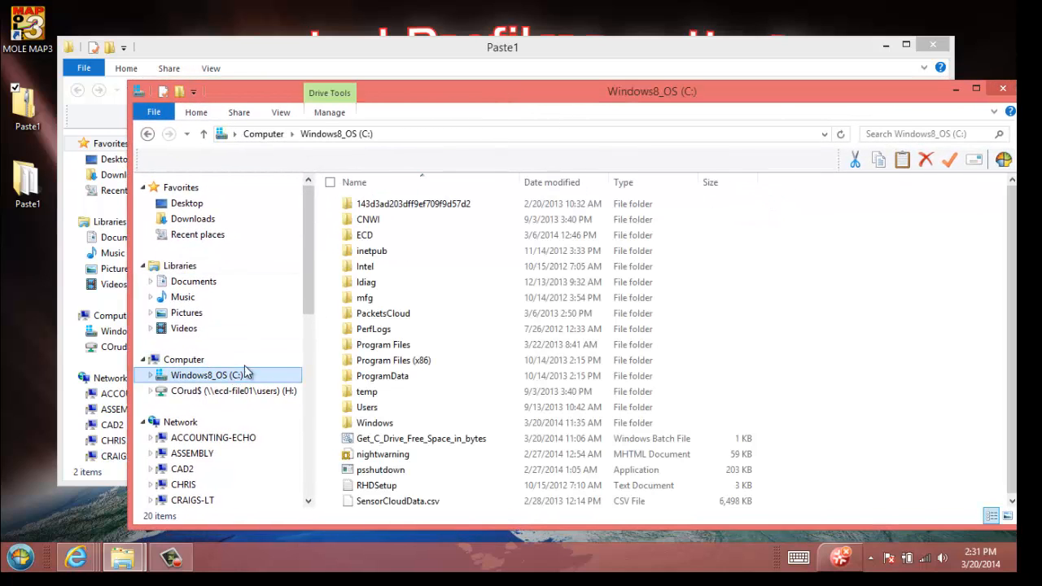
double_click(369, 236)
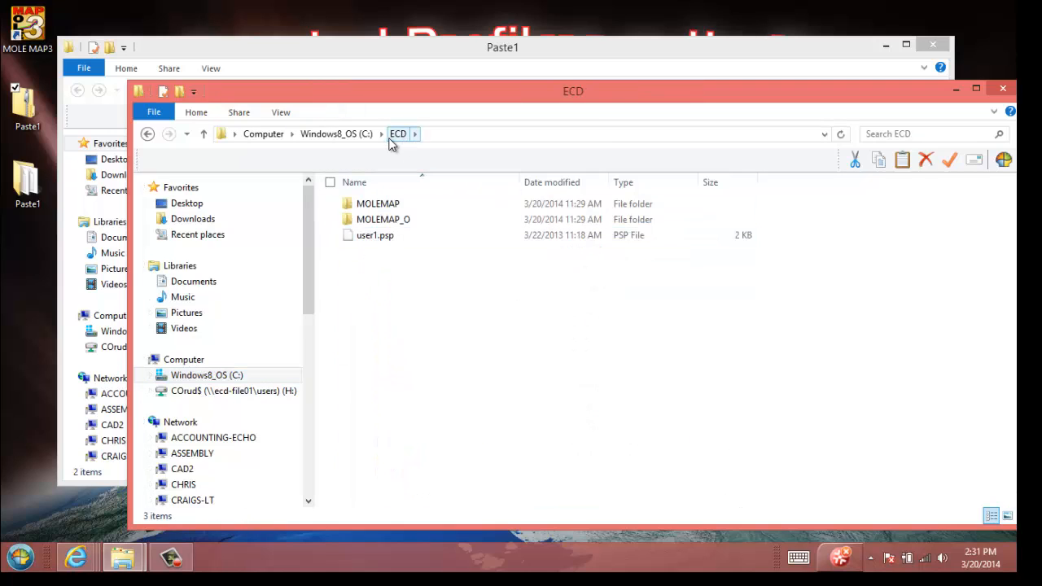
double_click(371, 209)
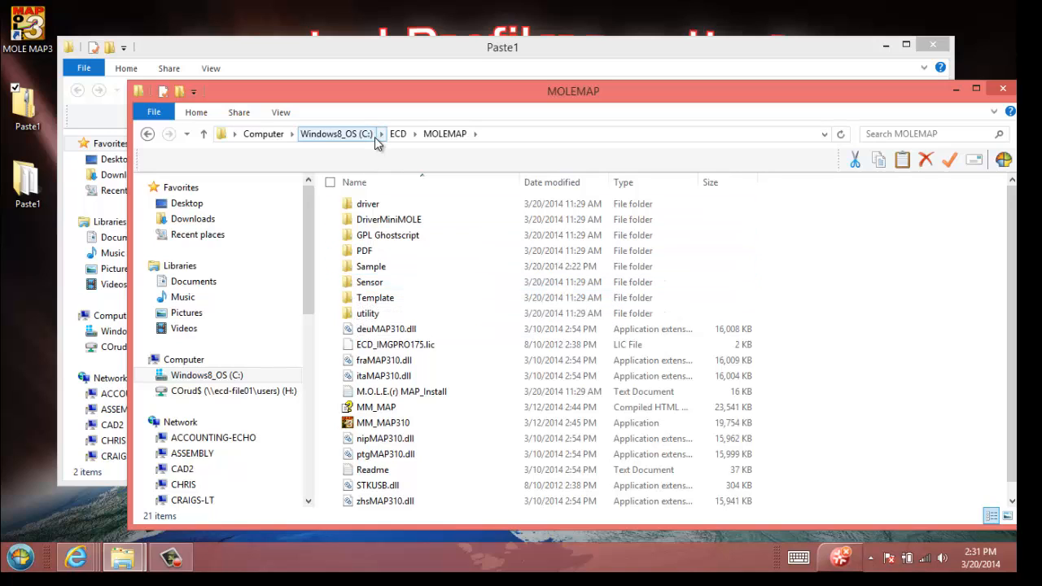
double_click(364, 267)
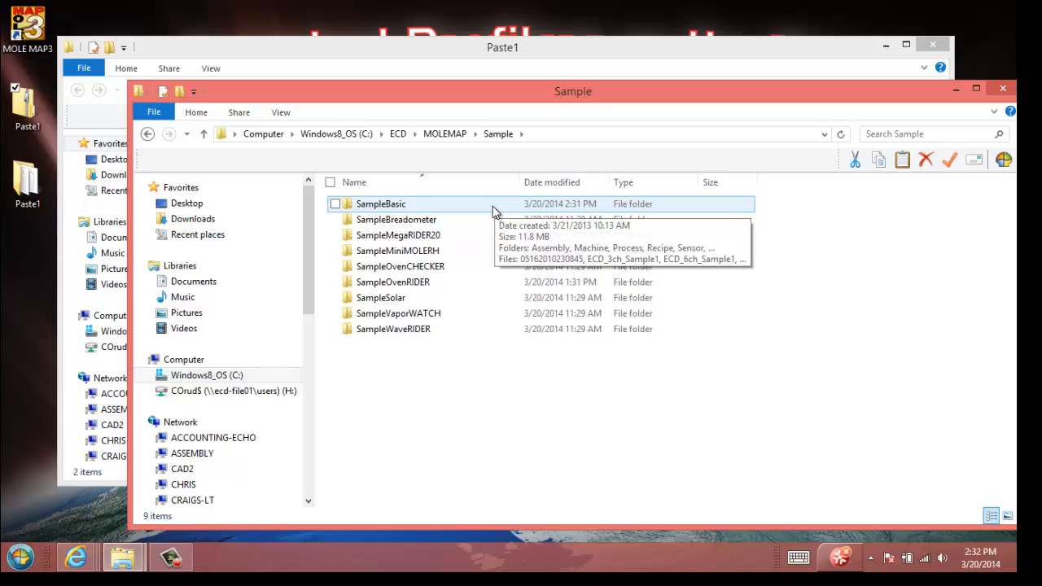
double_click(413, 210)
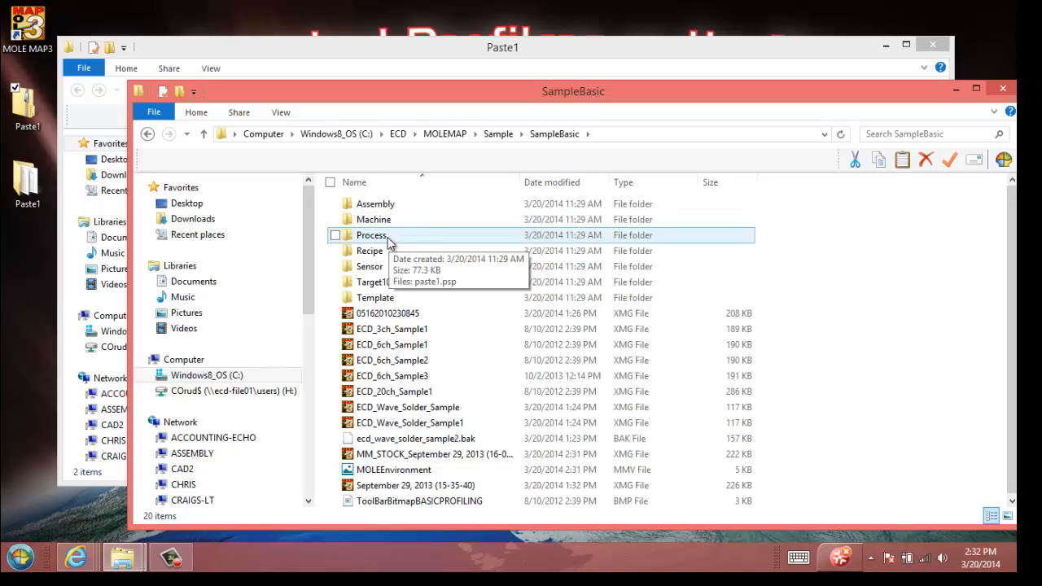
double_click(389, 236)
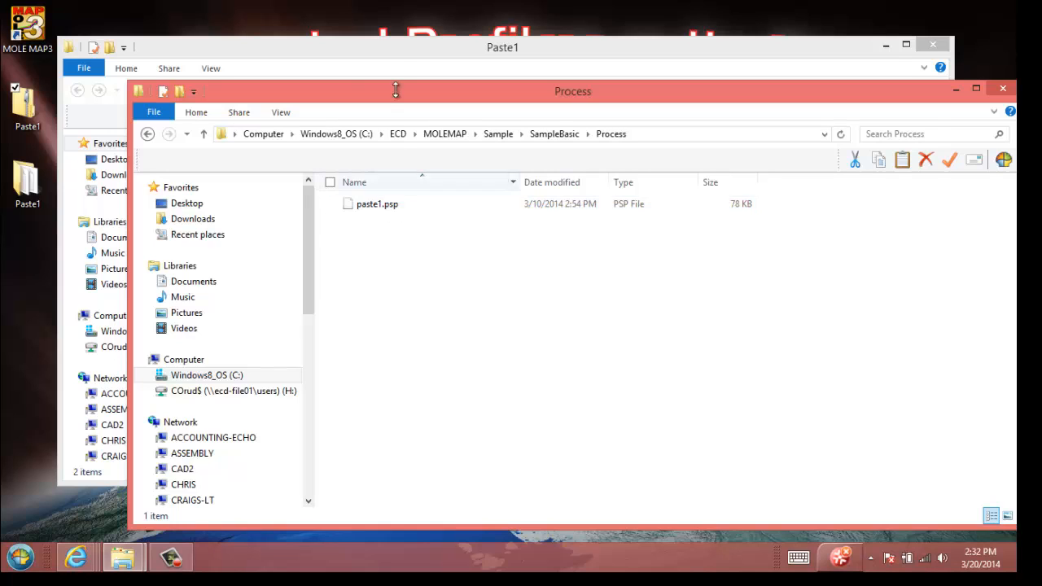
Step: Arrange both folder windows and copy paste1.psp from the Paste1 folder into the Process folder, replacing the existing file
click(388, 66)
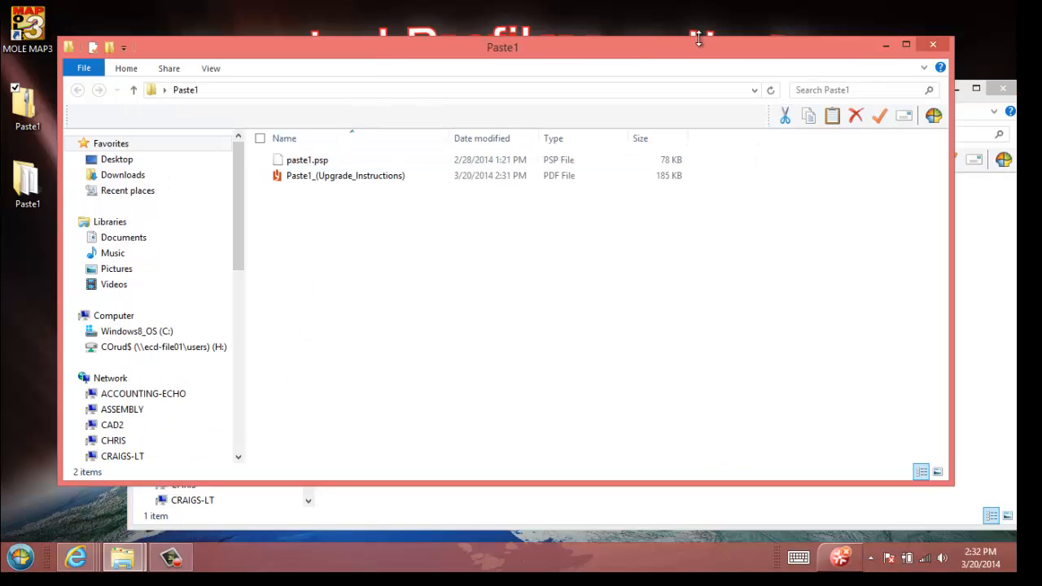
drag(664, 65, 659, 215)
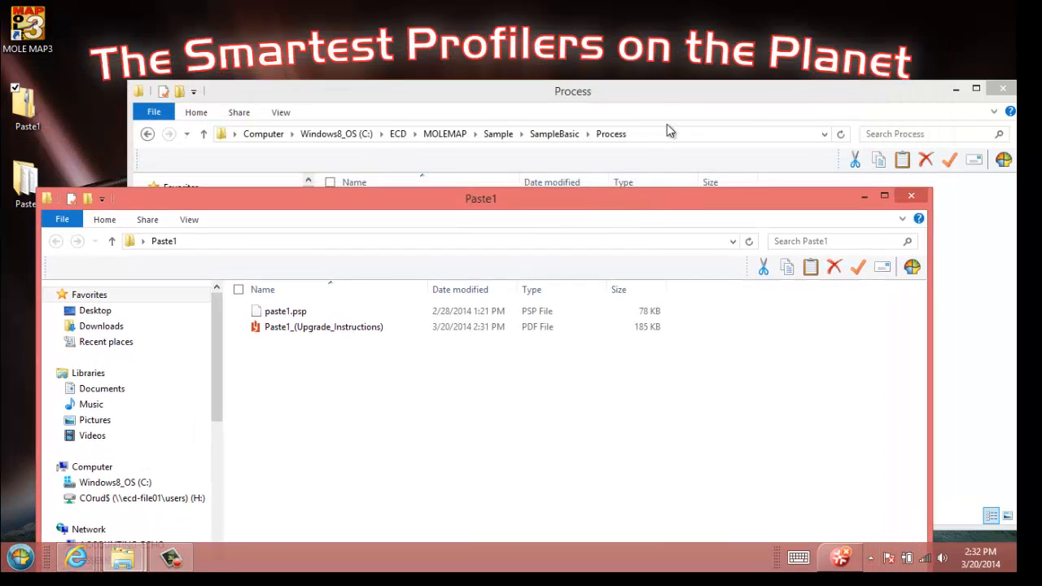
drag(426, 98, 612, 43)
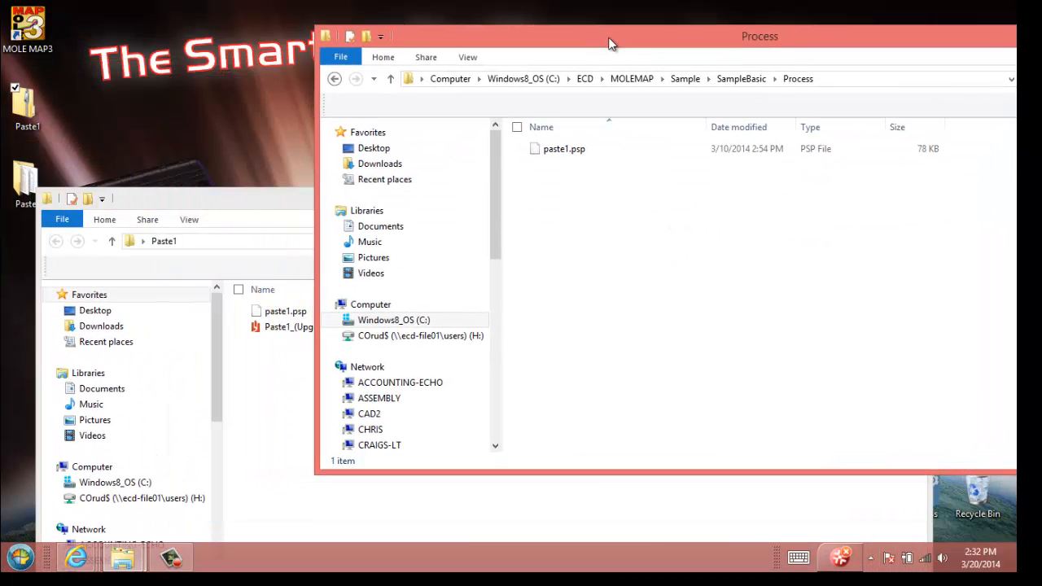
click(275, 316)
drag(275, 316, 591, 235)
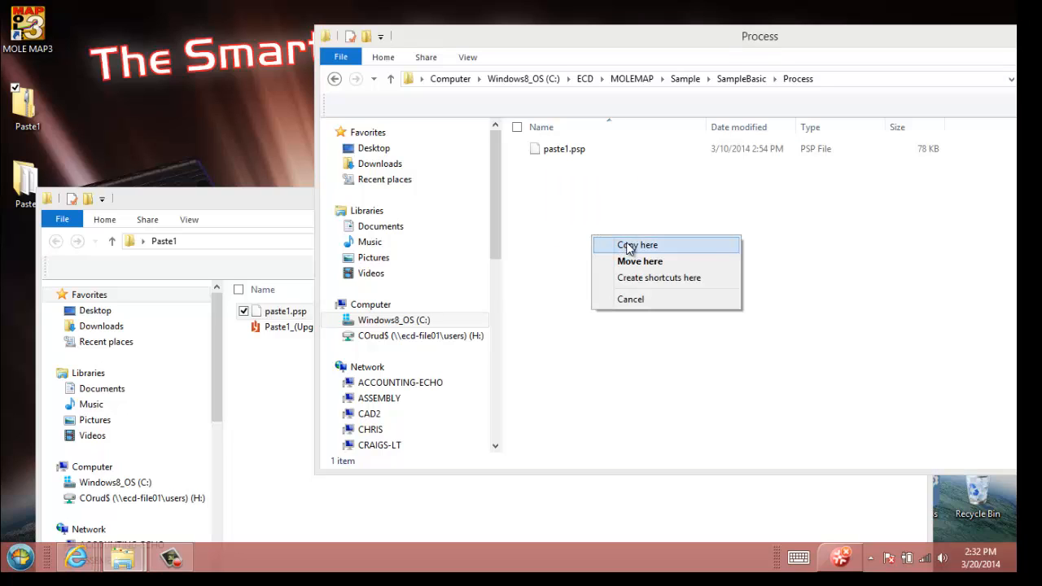
click(651, 250)
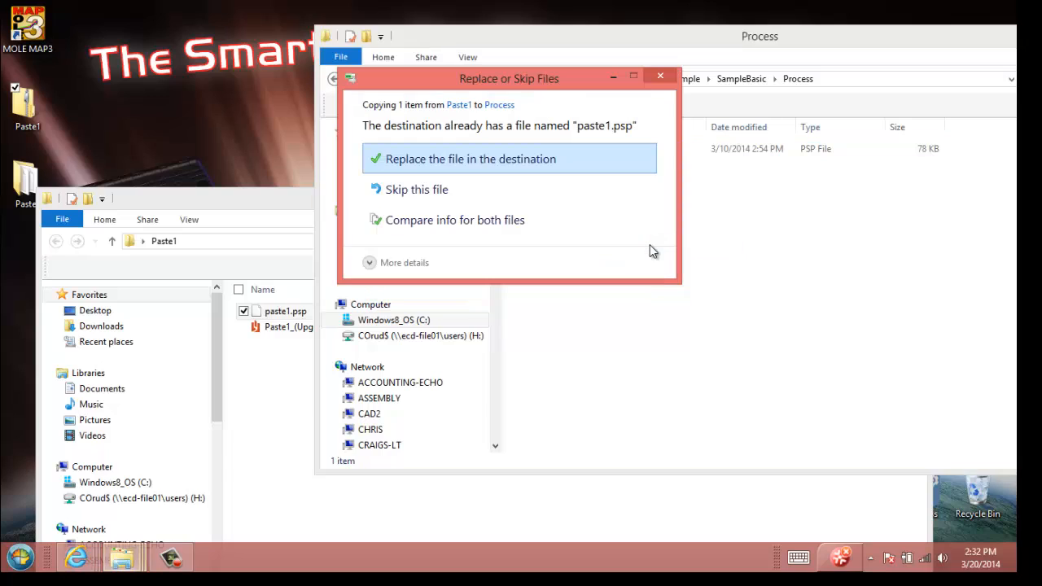
click(540, 158)
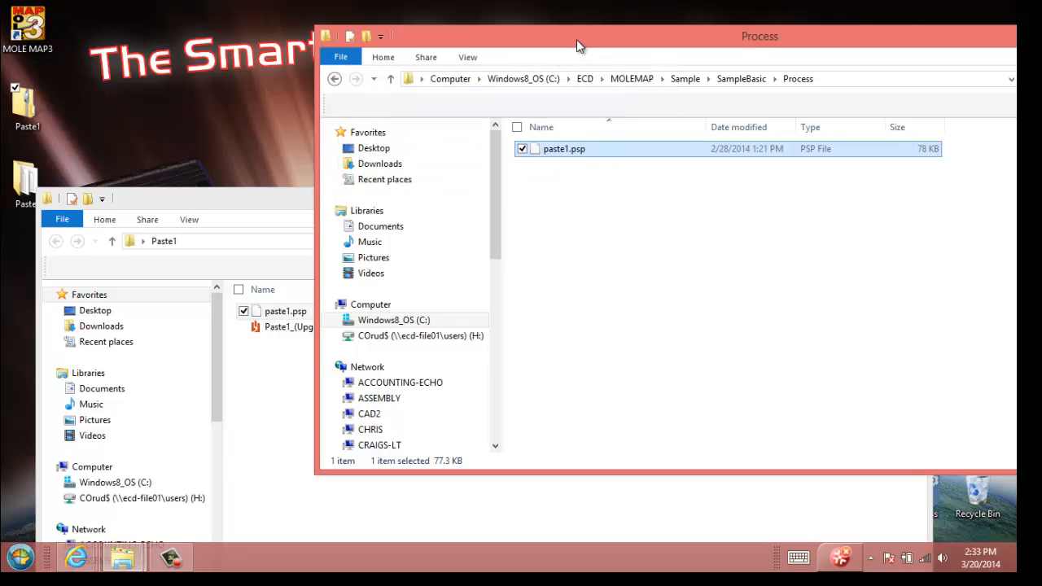
Step: Close both folder windows and delete the Paste1 zip archive and the extracted Paste1 folder from the Desktop
drag(576, 39, 337, 68)
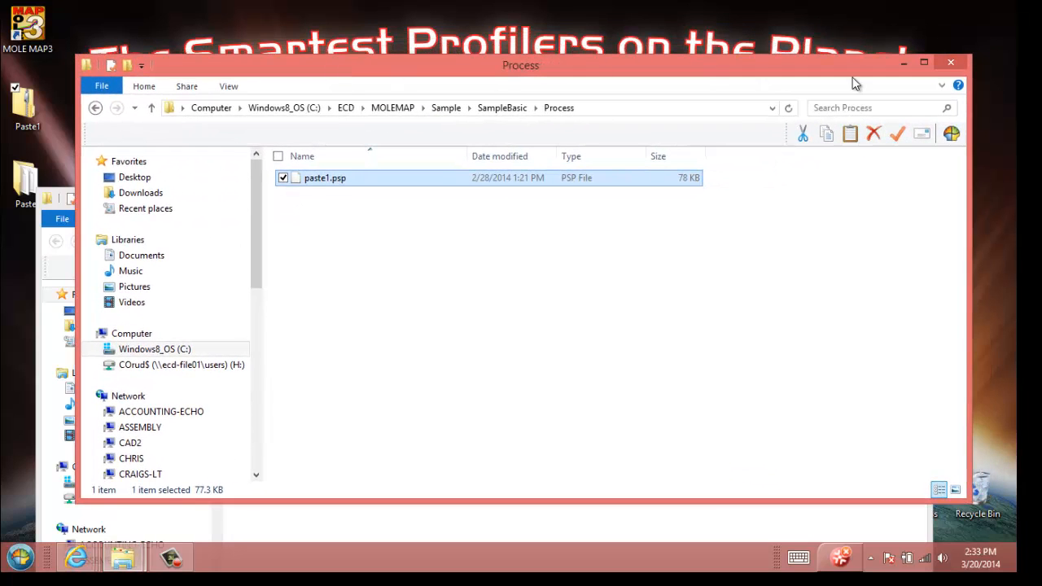
click(948, 63)
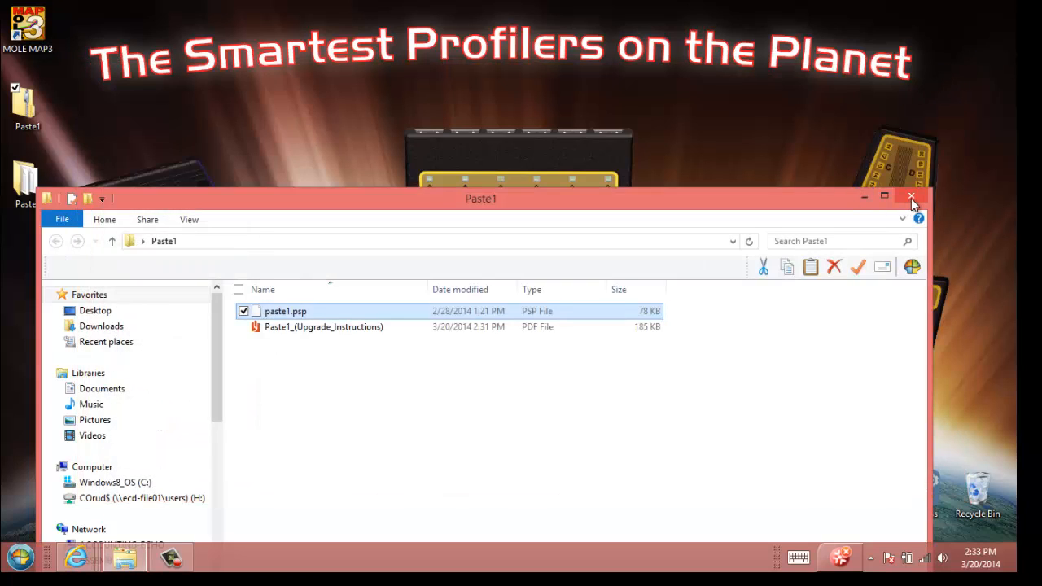
click(911, 198)
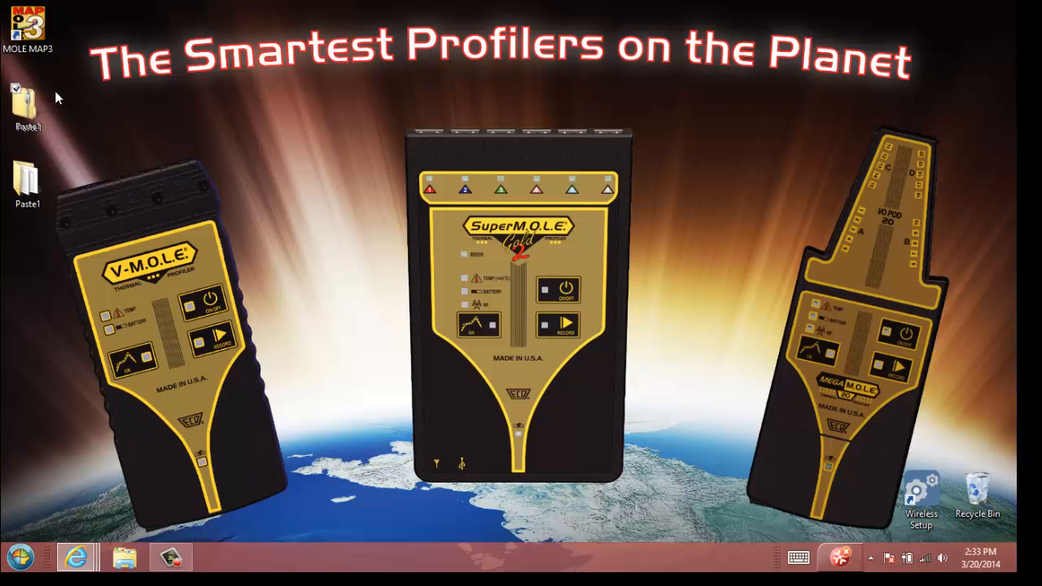
drag(55, 90, 96, 210)
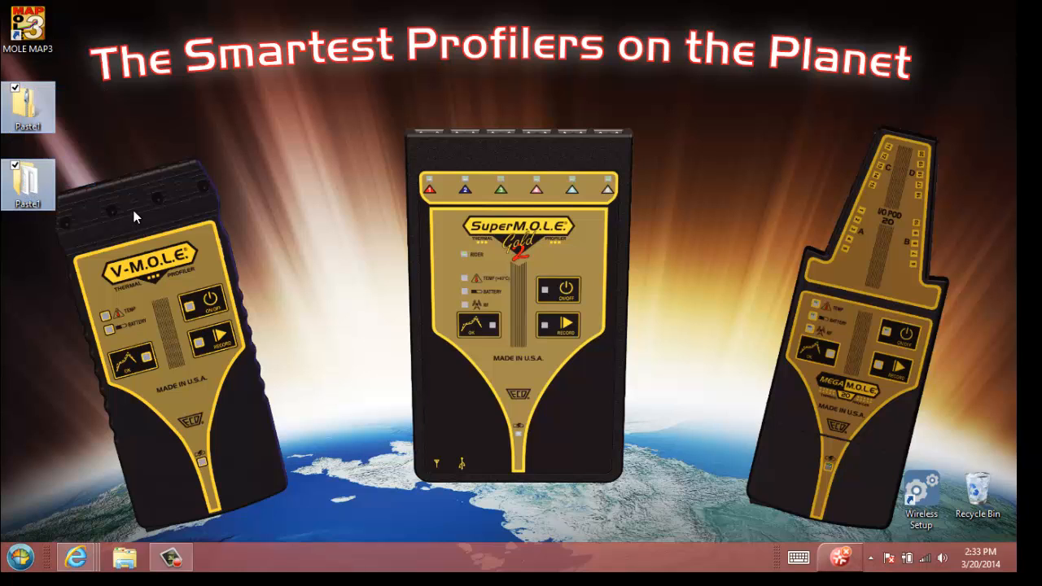
key(Delete)
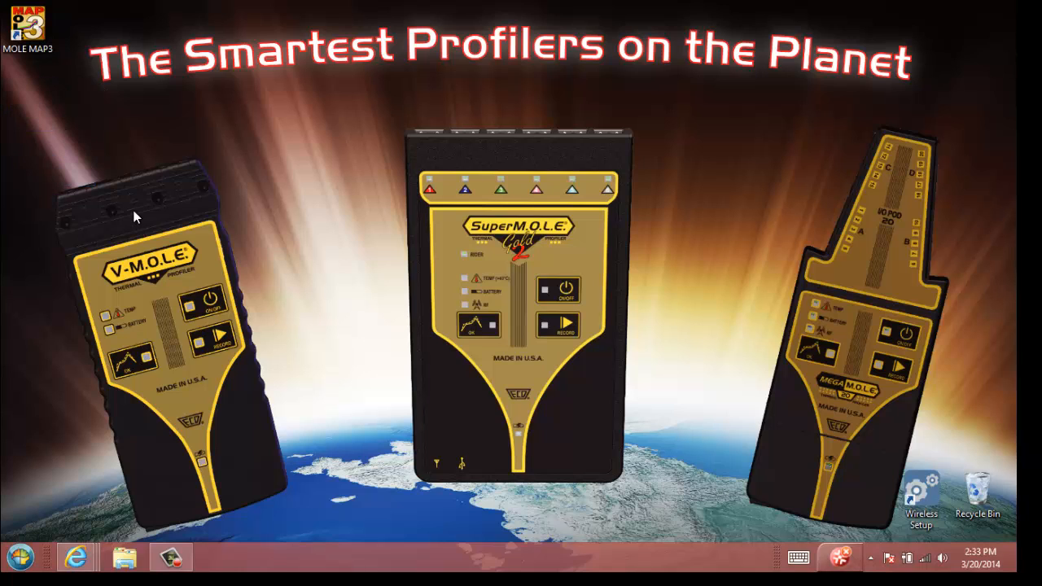
Step: Launch M.O.L.E. MAP and look through the available pastes in the Set Process Information dialog
double_click(27, 26)
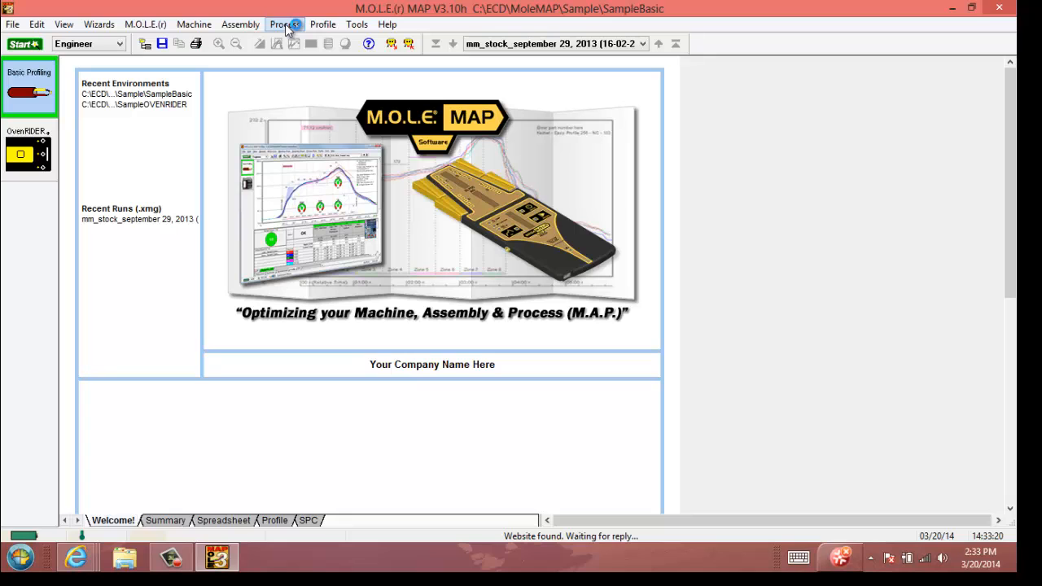
click(290, 27)
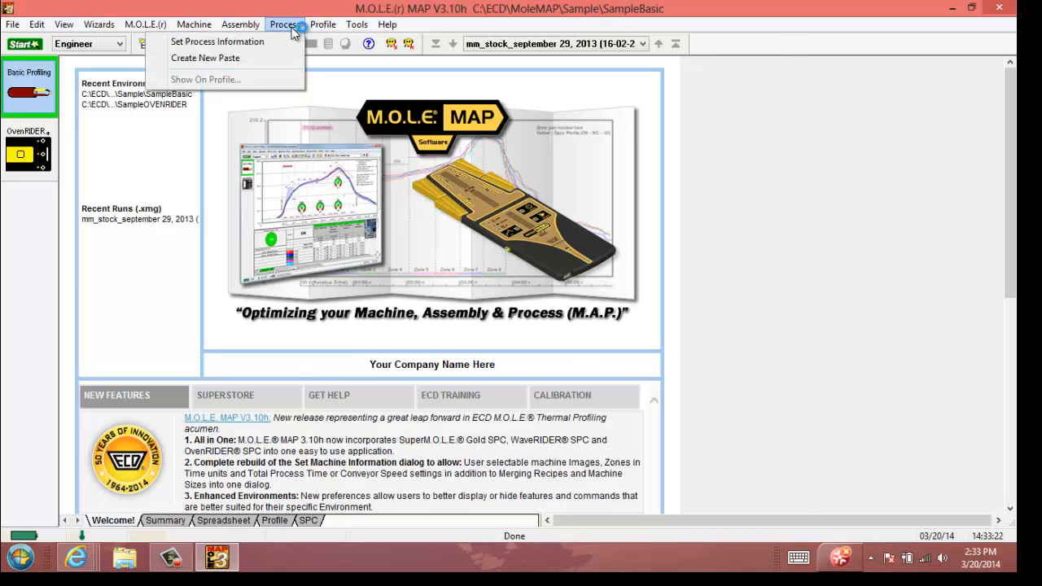
click(277, 43)
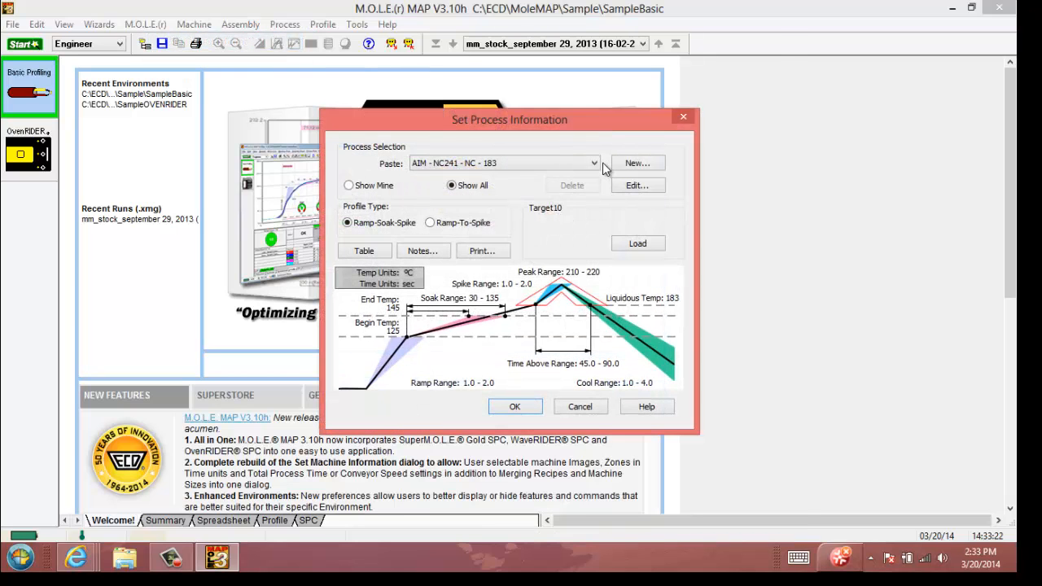
click(595, 163)
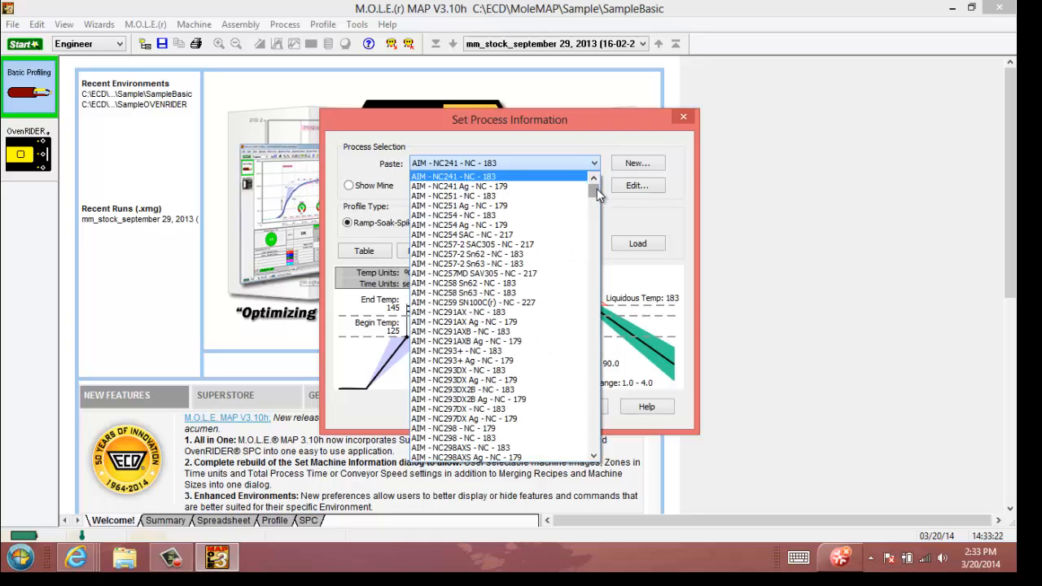
drag(597, 191, 598, 278)
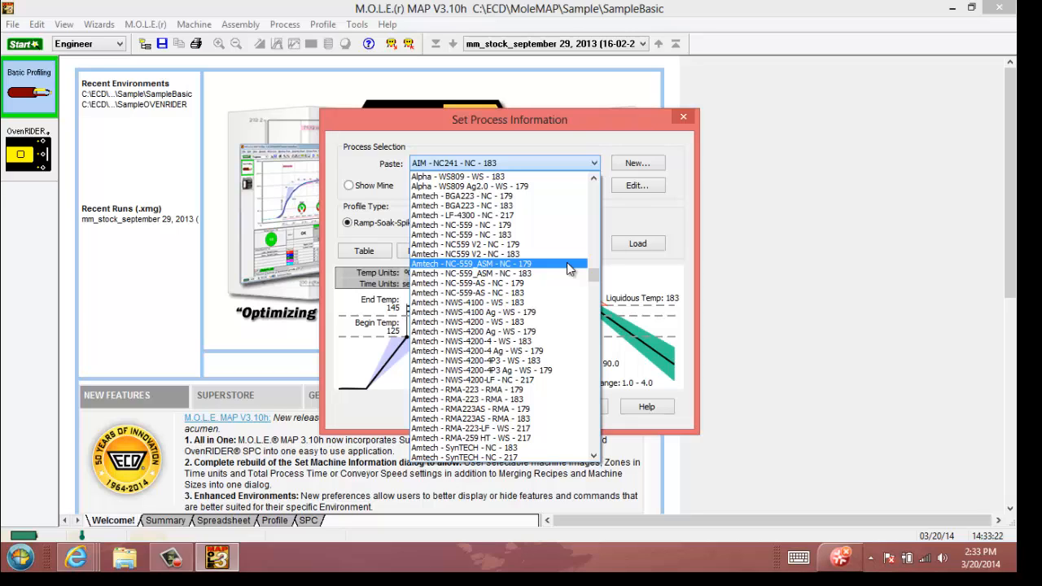
click(596, 163)
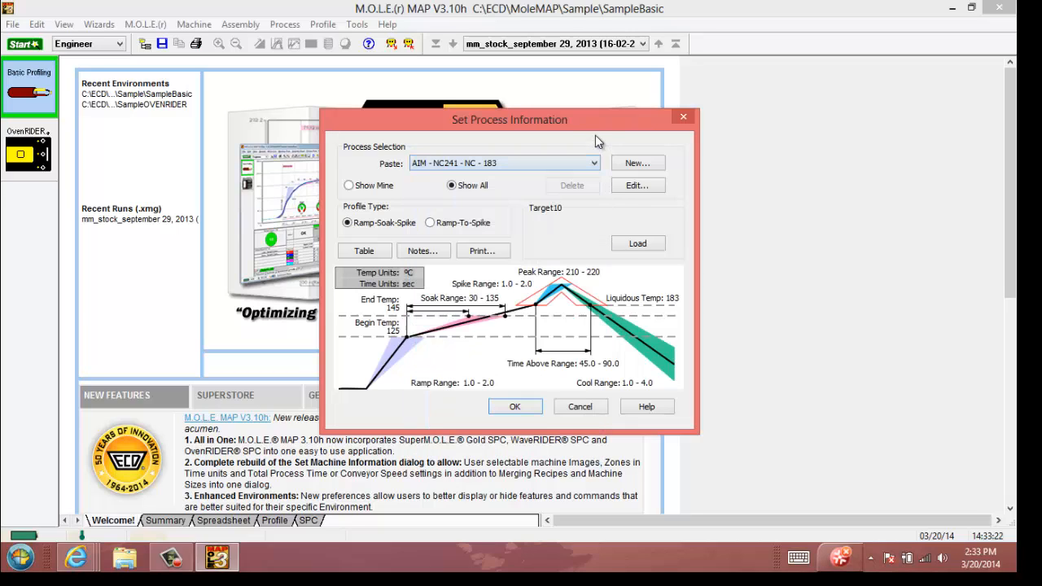